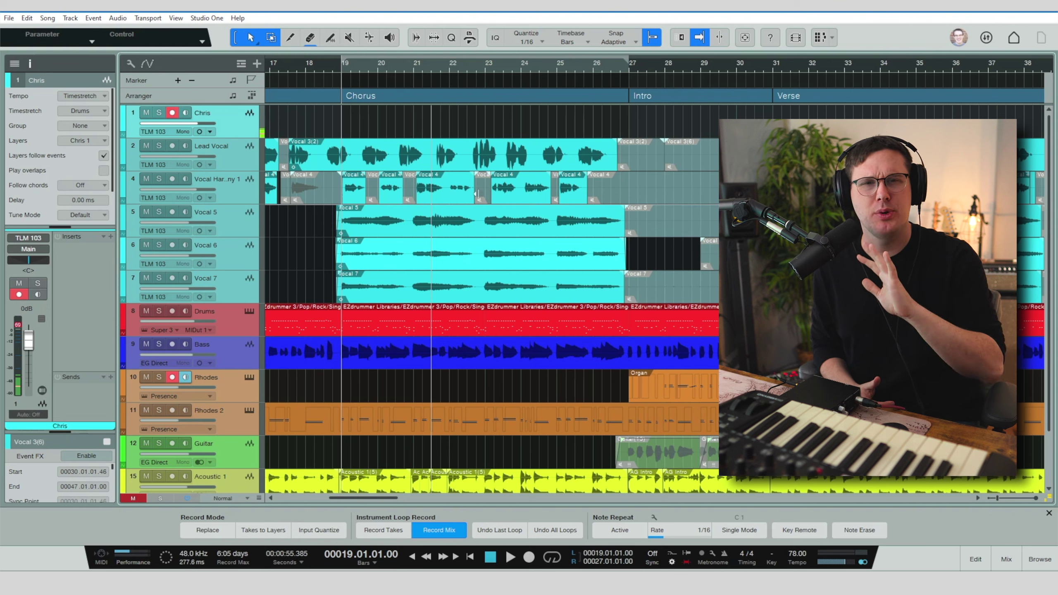
Step: Look over the song's tracks and the mixer console's channels with their insert effects, leaving the console closed
scroll(666, 129, down, 2)
scroll(666, 129, up, 2)
click(1012, 567)
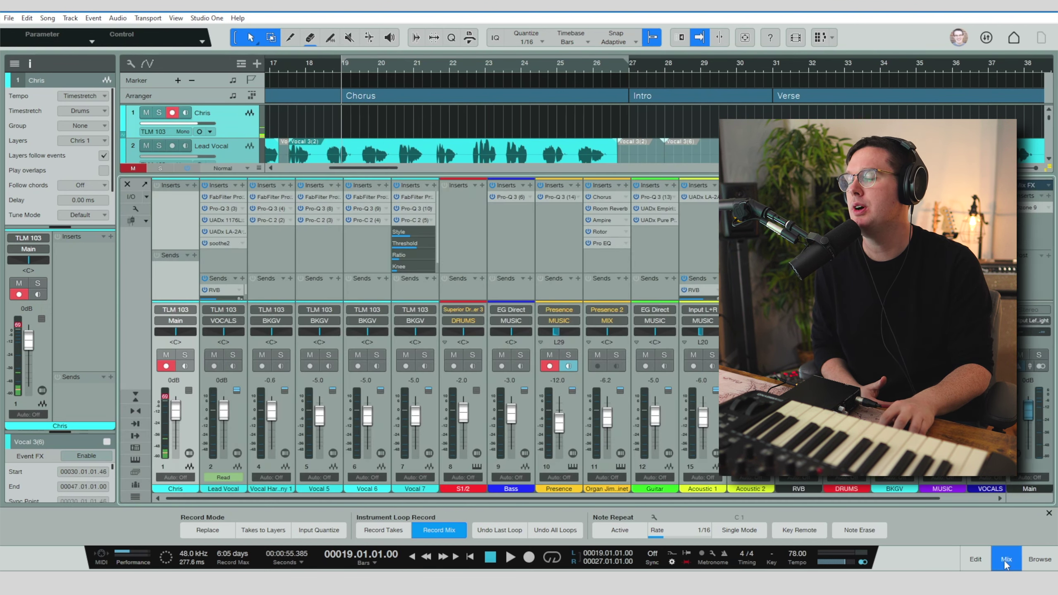
click(1013, 566)
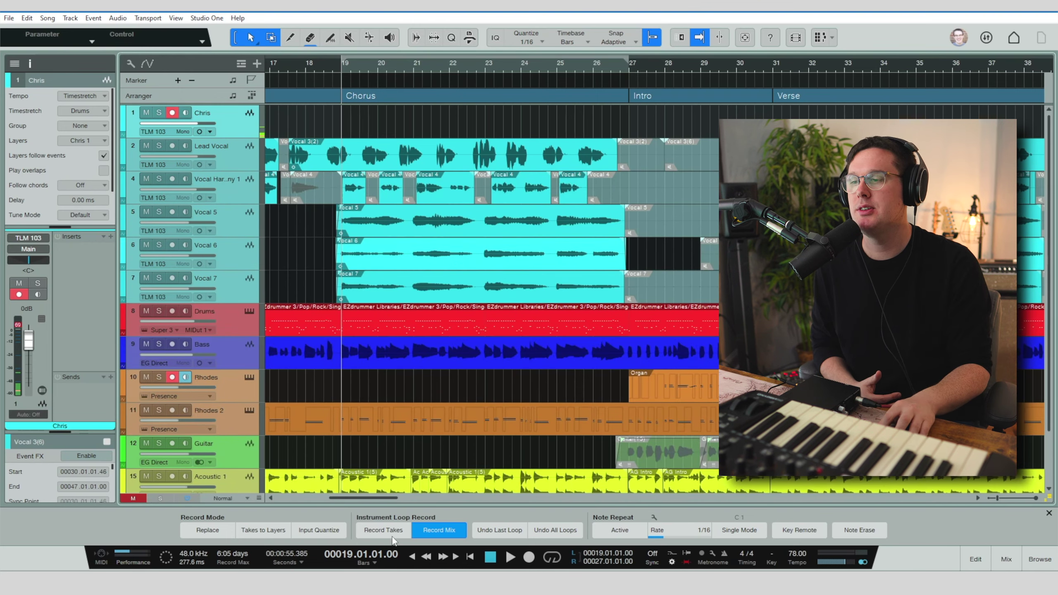
Step: Check the idle CPU and disc load in the Performance Monitor and close it
click(133, 554)
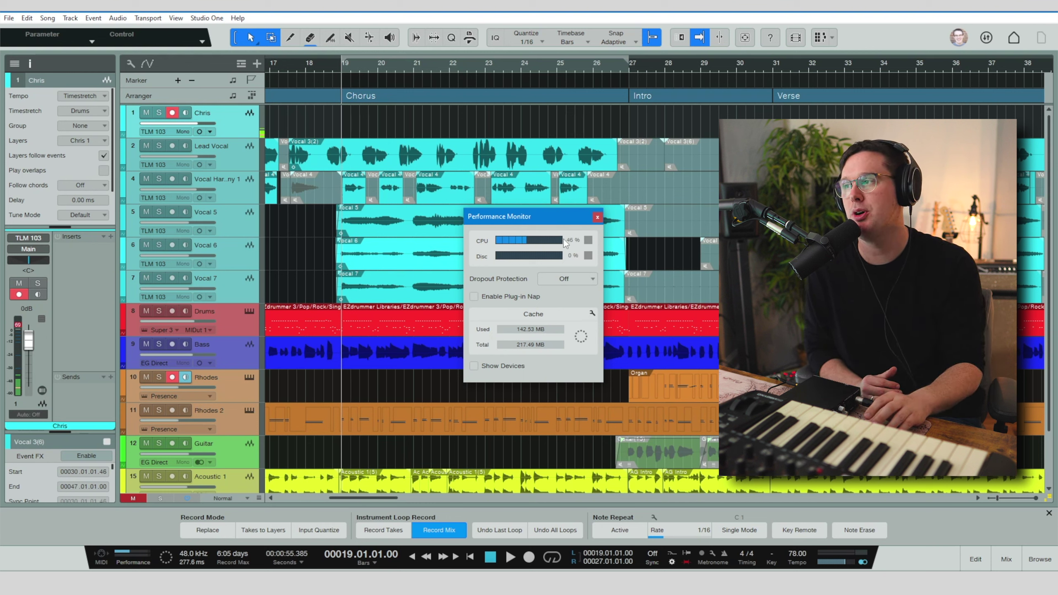
click(596, 217)
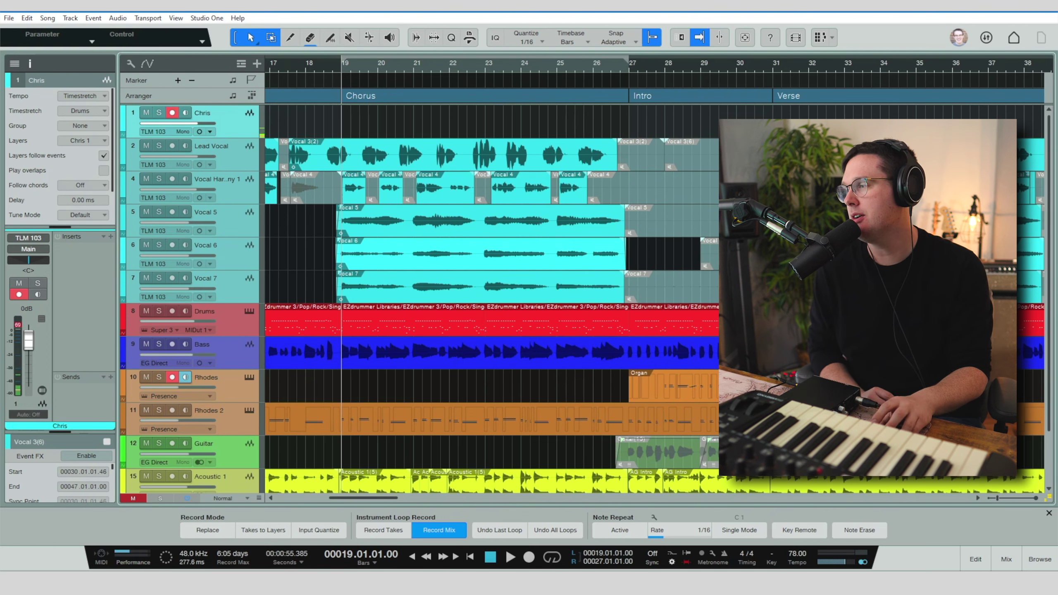
click(124, 550)
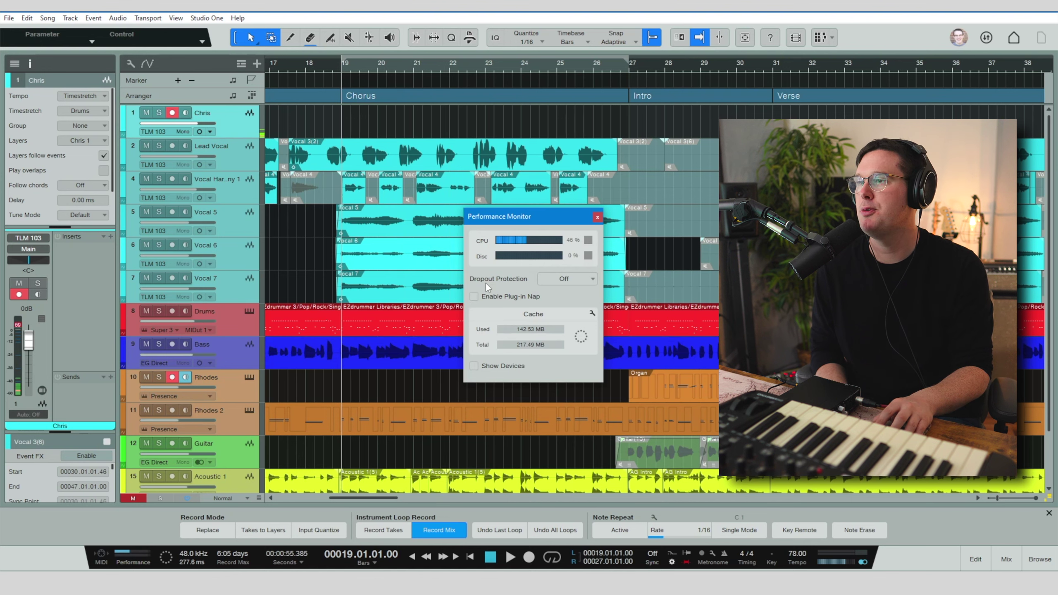
drag(562, 221, 788, 221)
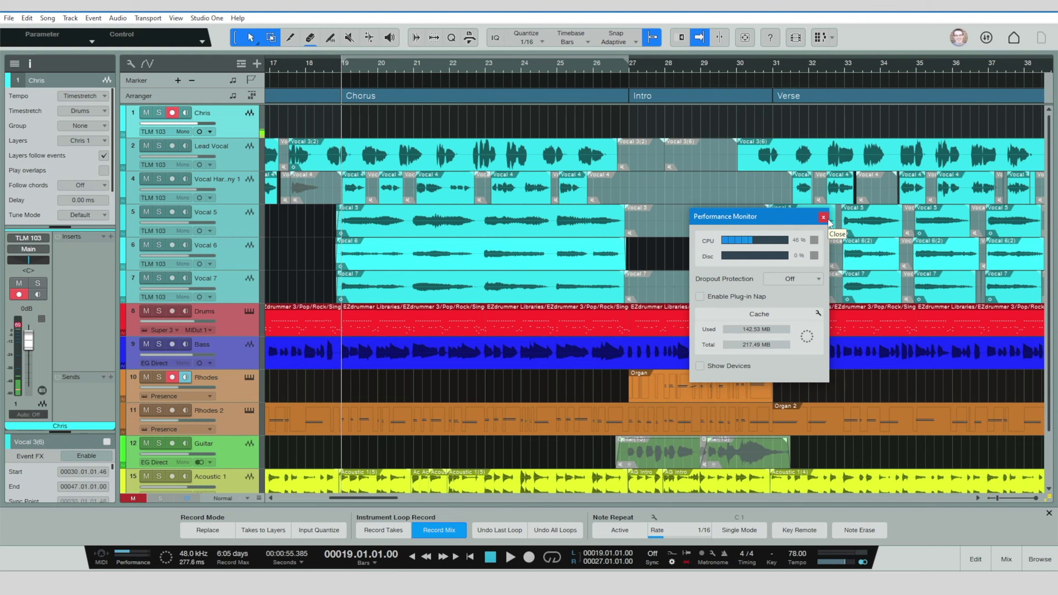
click(826, 219)
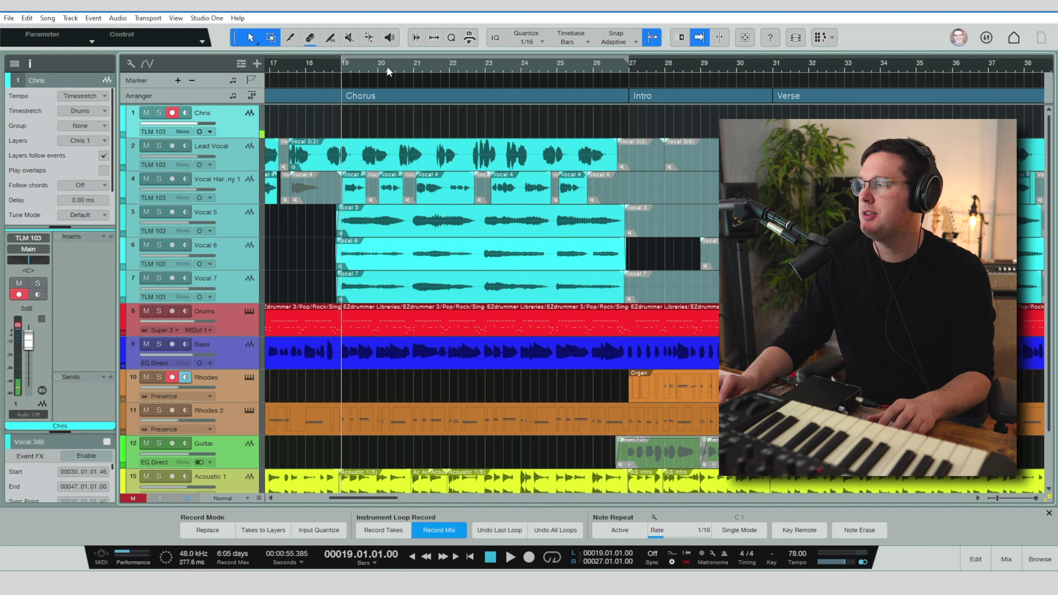
Step: Play the song from just before the Chorus, check the CPU load in the Performance Monitor during playback, and stop
click(328, 63)
key(space)
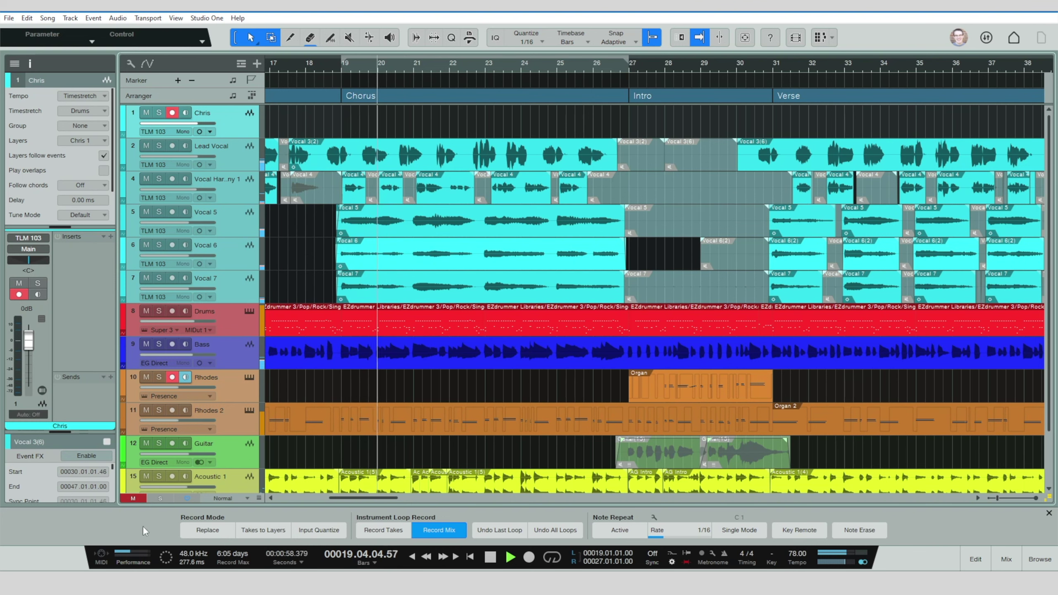
click(132, 558)
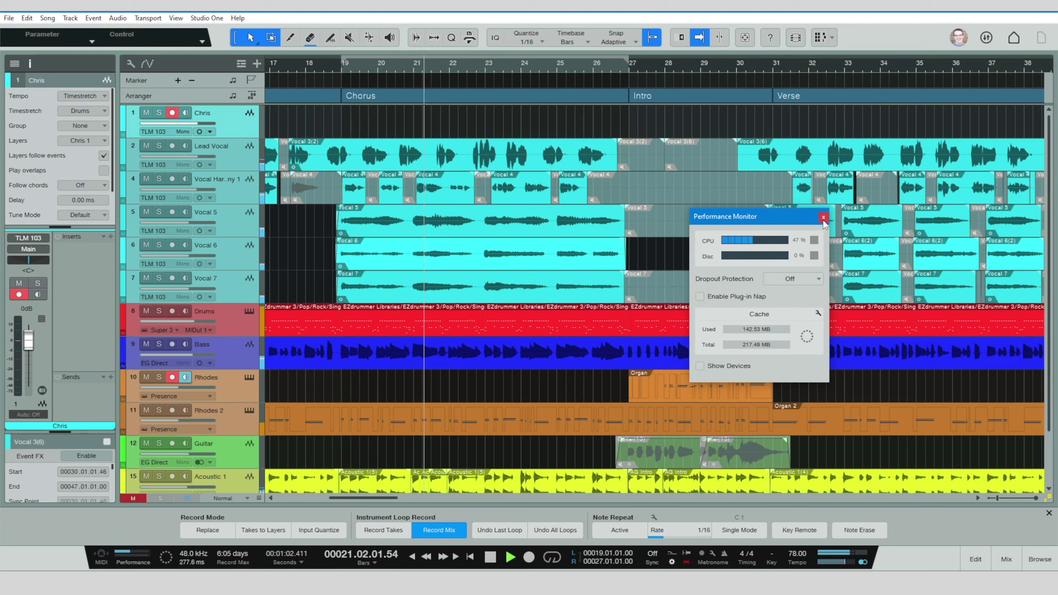
key(space)
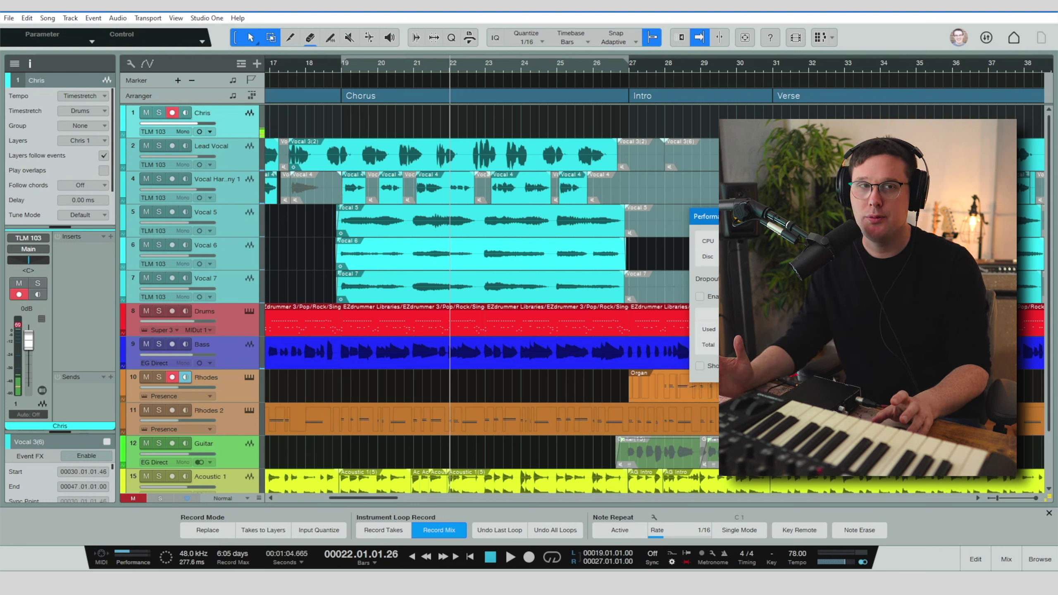
key(Escape)
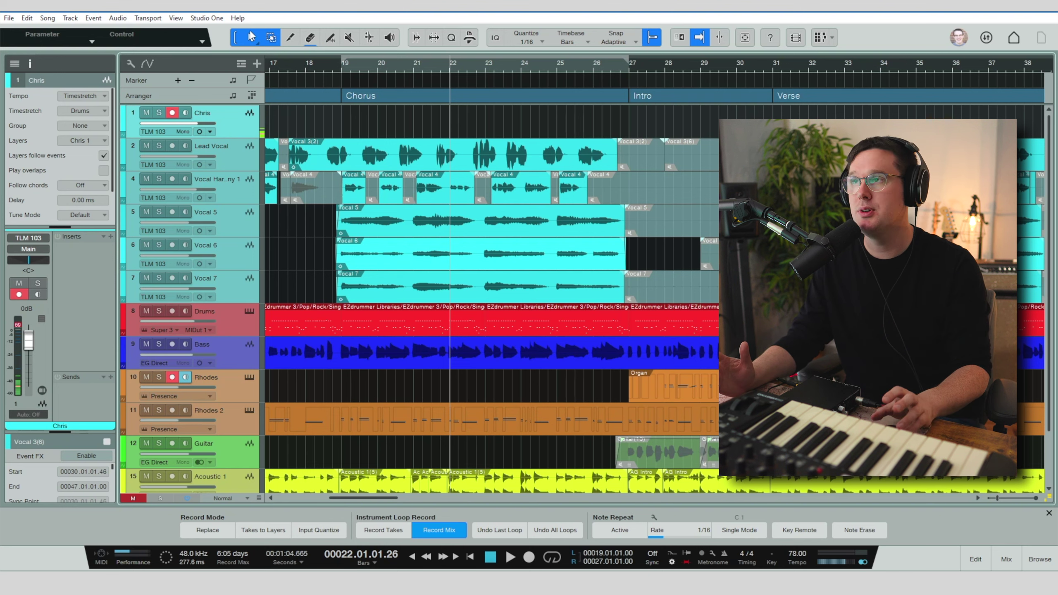
Step: Open the audio setup options and review the list of available audio devices
click(208, 18)
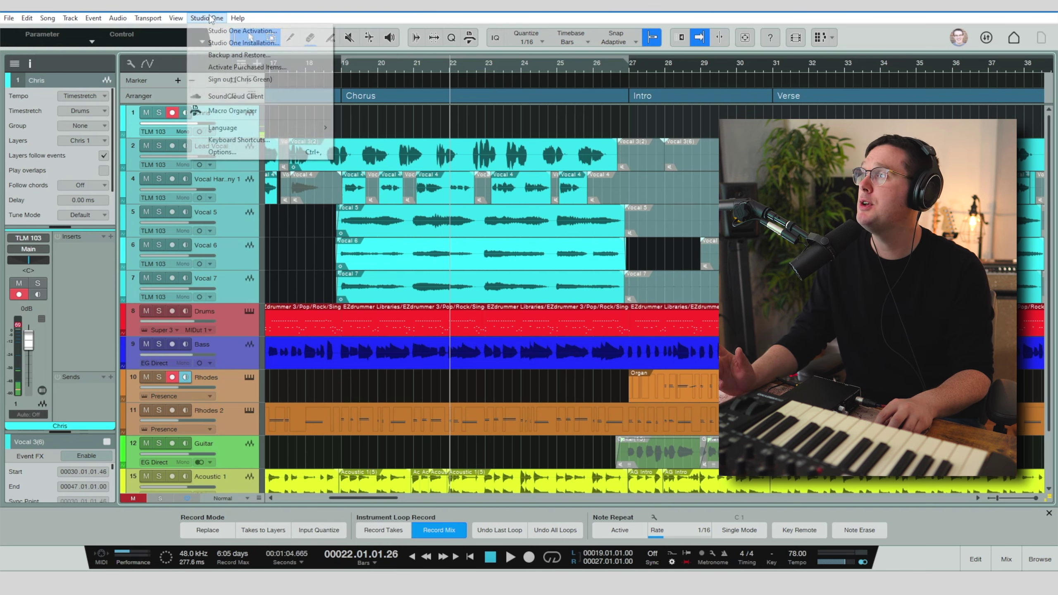
click(264, 154)
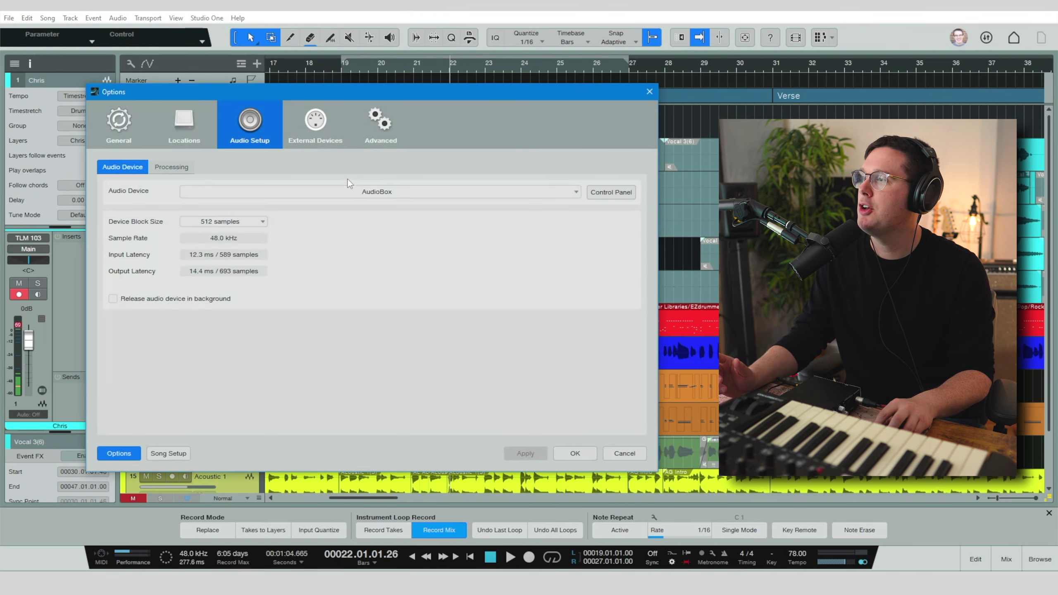
click(307, 190)
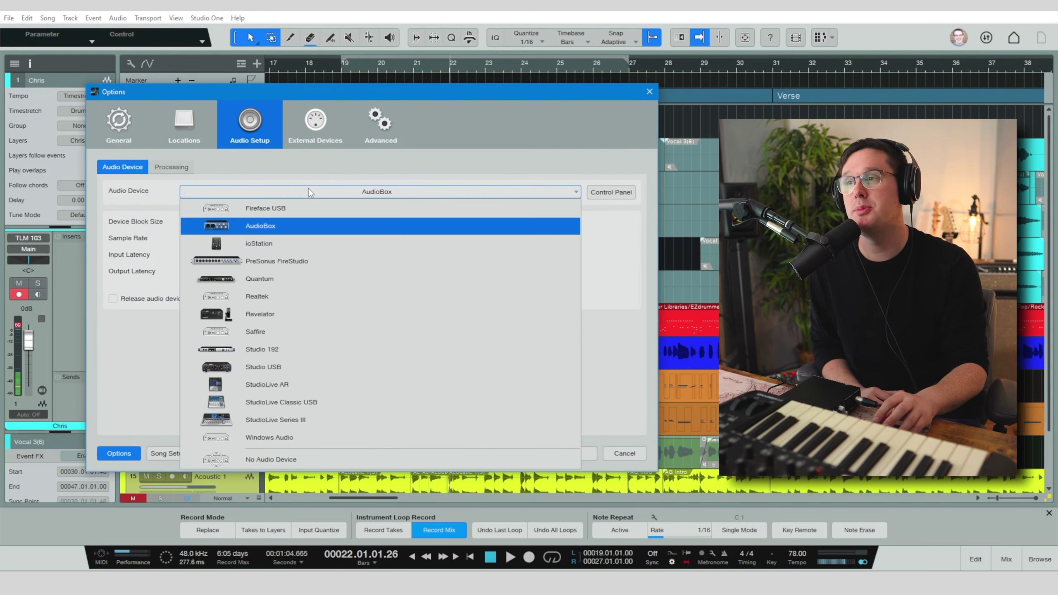
click(315, 172)
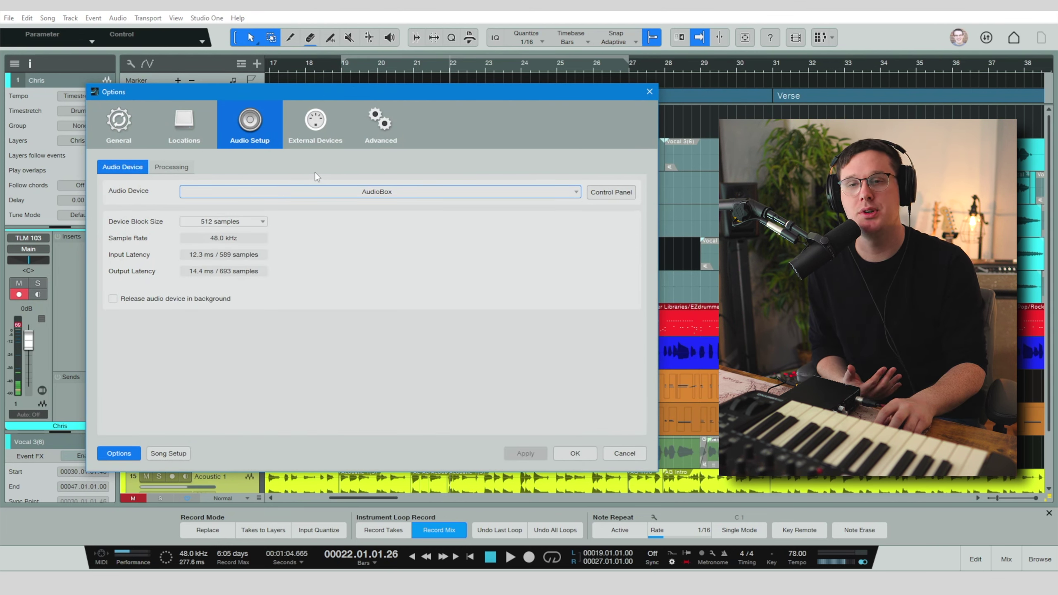
click(355, 194)
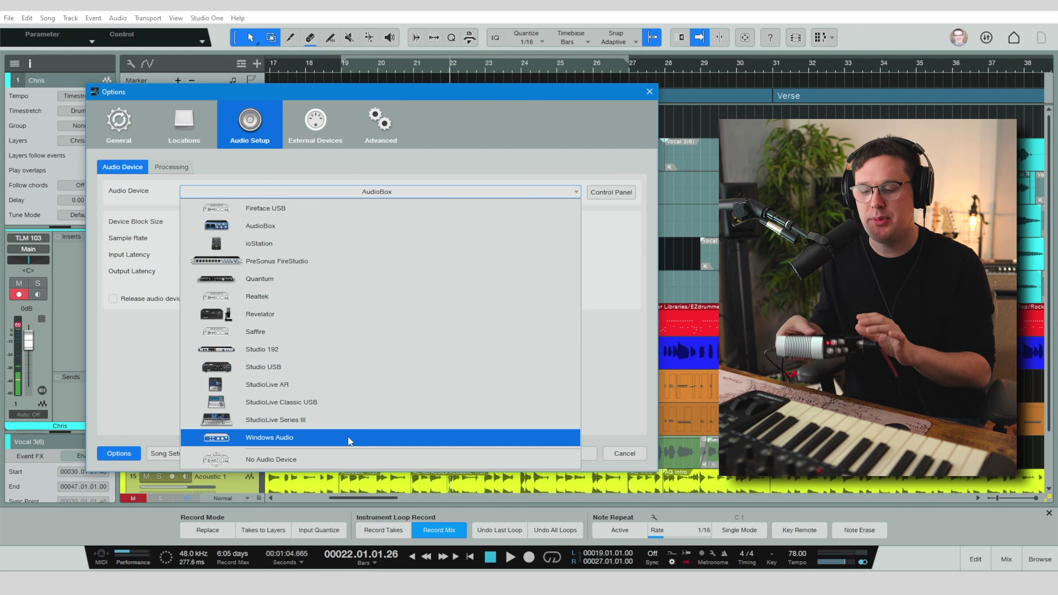
click(361, 163)
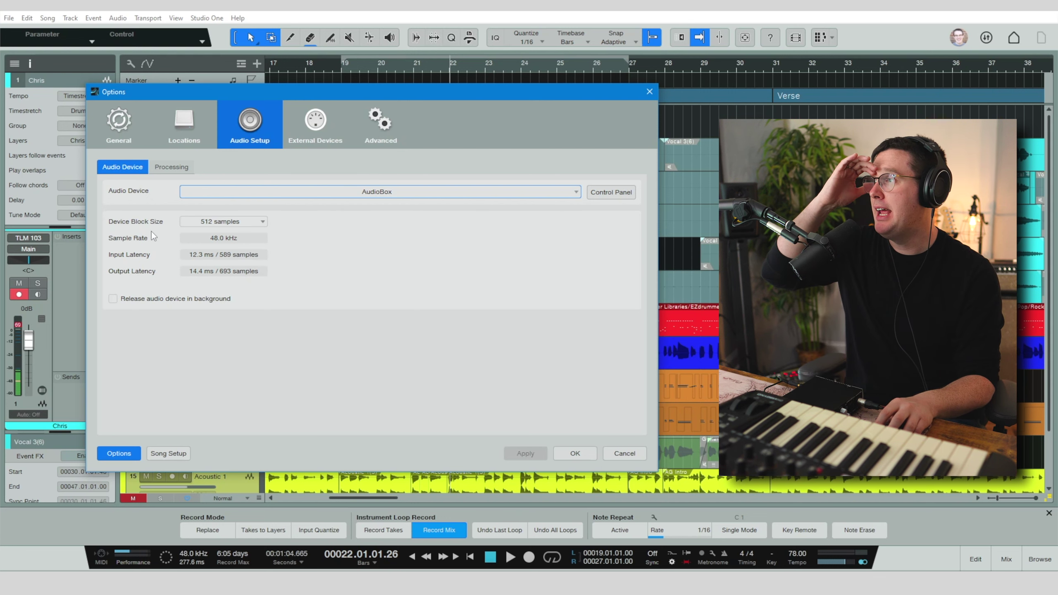
Step: Examine the available device block sizes and the input and output latency of the audio device
click(205, 220)
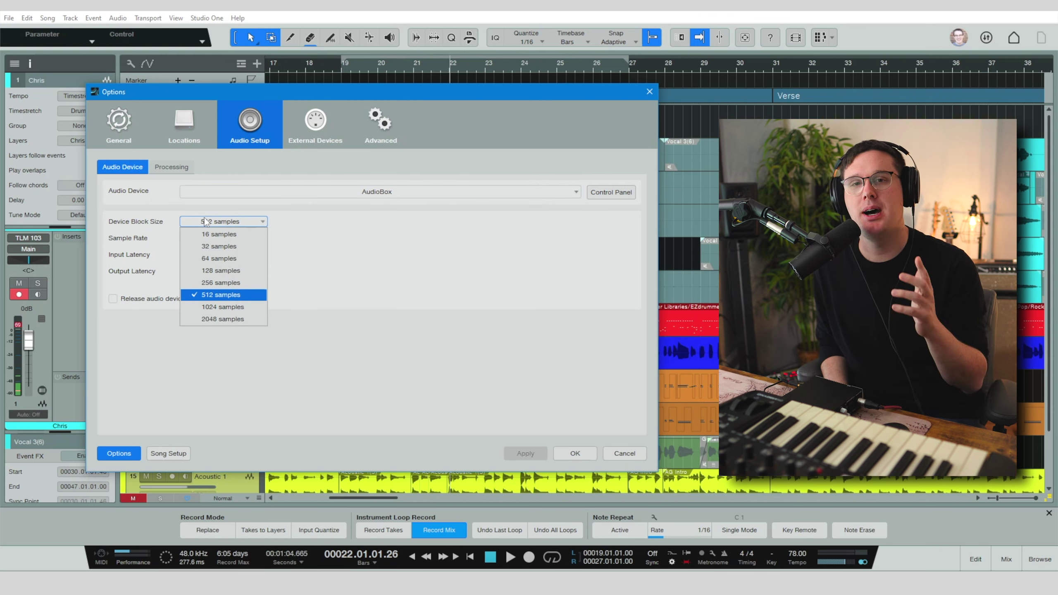
click(282, 292)
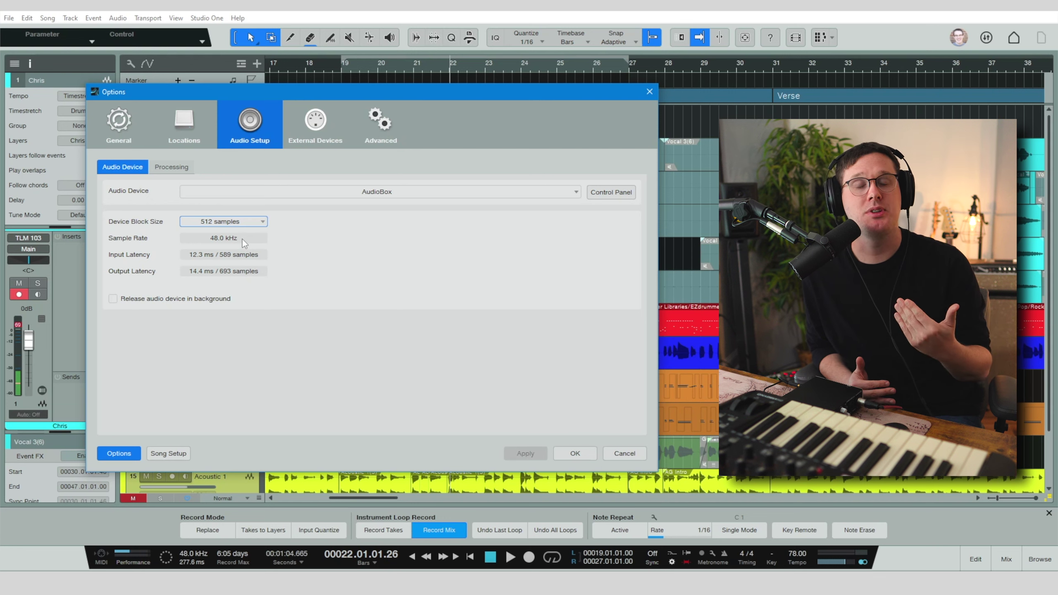
click(254, 222)
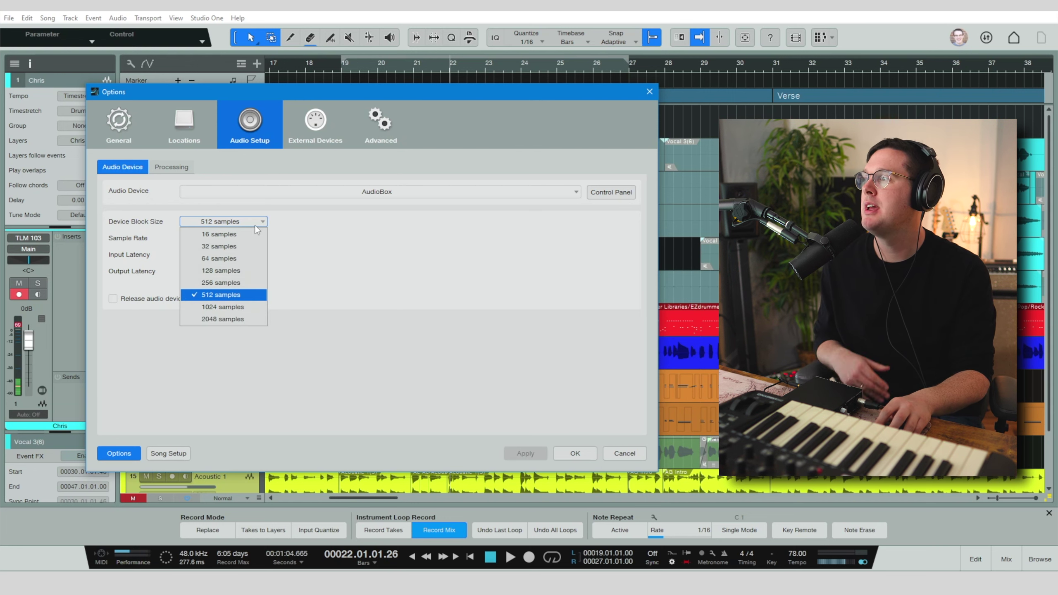
click(291, 268)
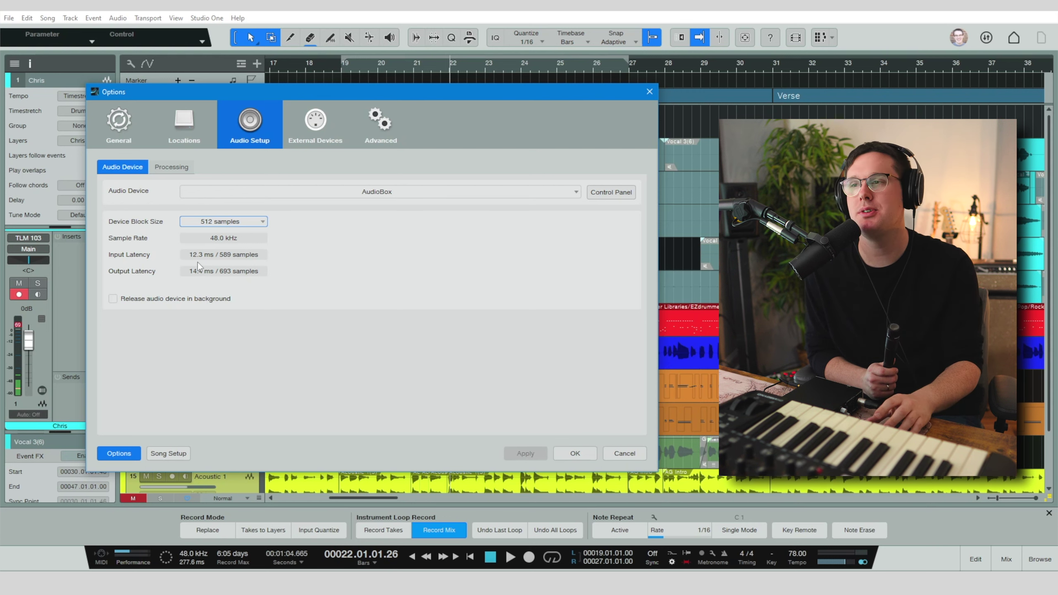
Step: Set the audio device block size to 2048 samples and accept the options
click(223, 222)
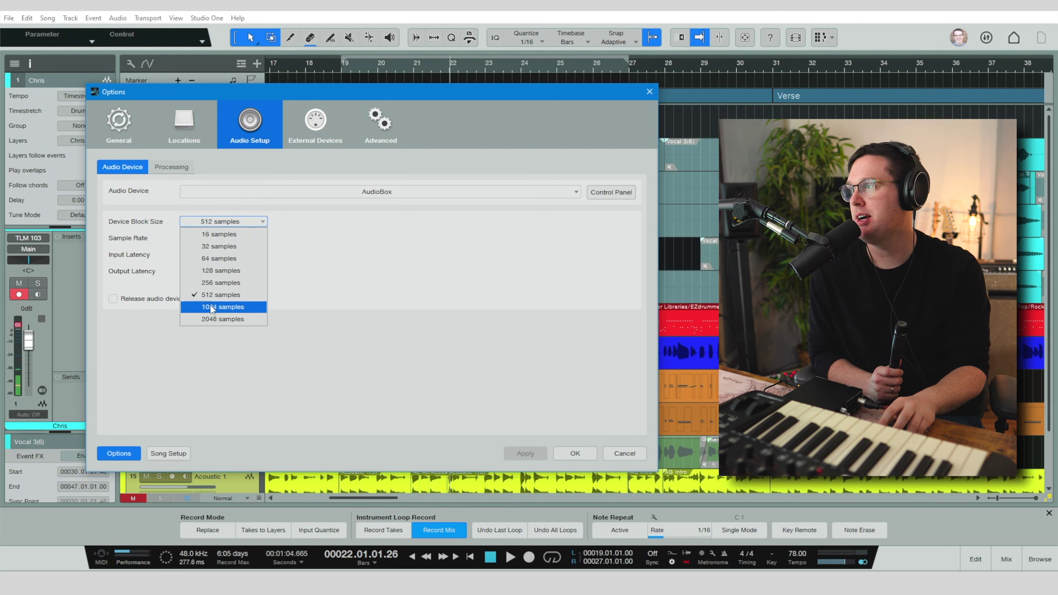
click(240, 320)
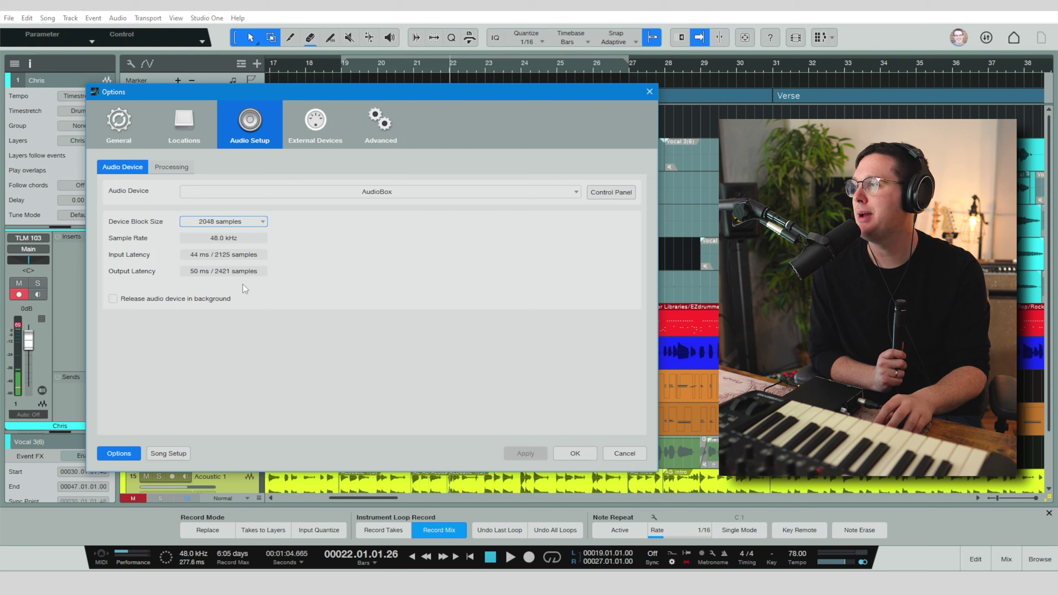
click(575, 451)
Step: Play the song from bar 18, beat 3, and check the CPU load in the Performance Monitor
click(327, 68)
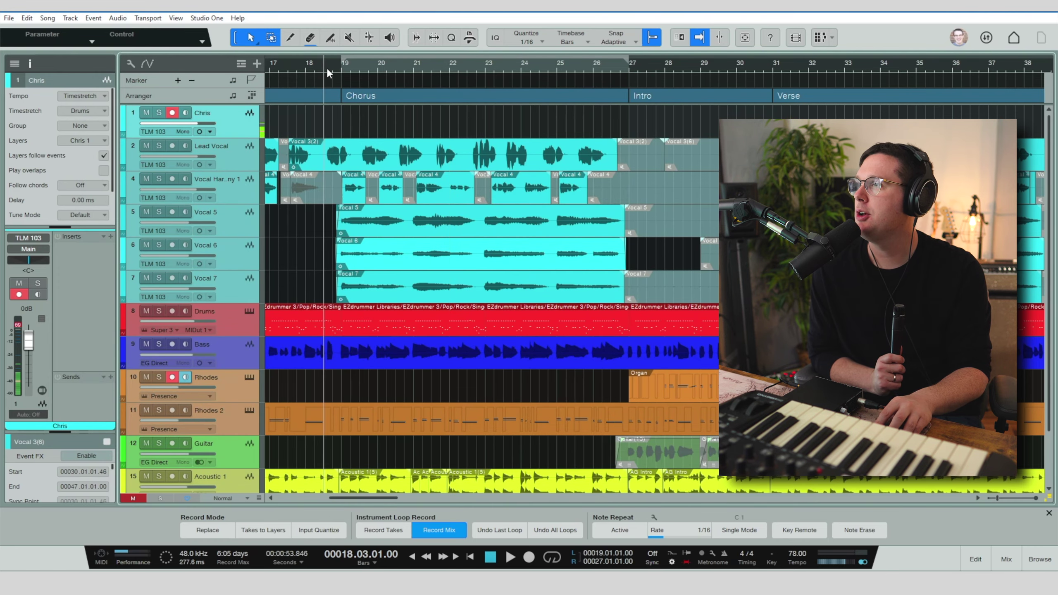
key(space)
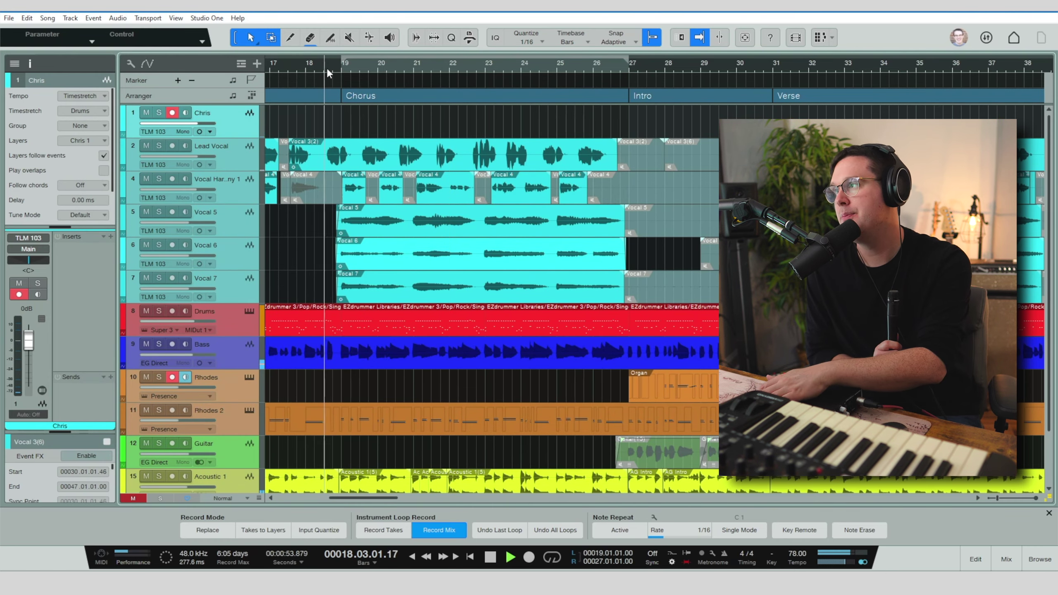
click(144, 555)
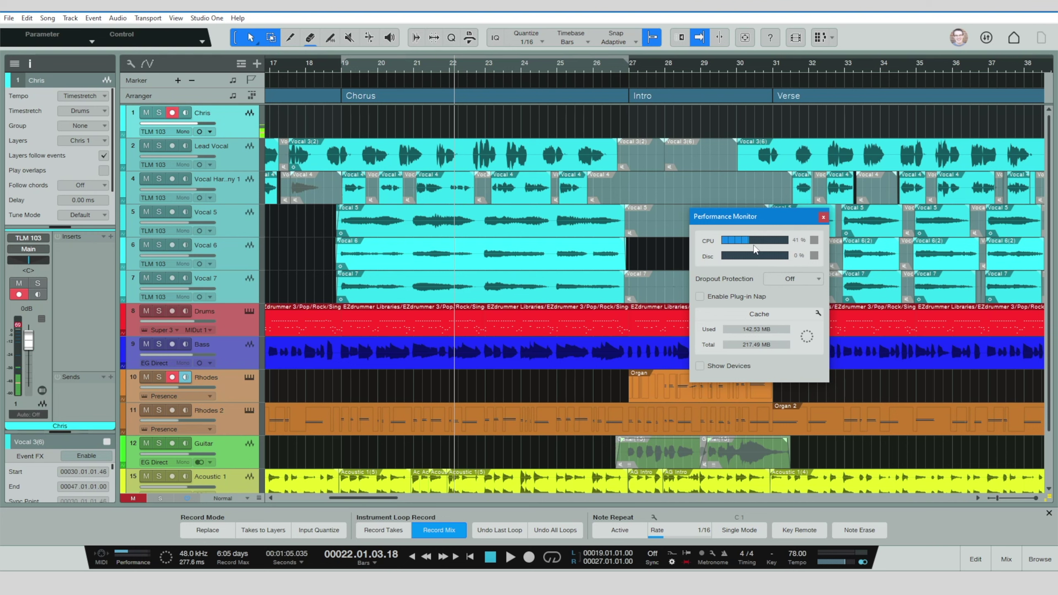
click(823, 218)
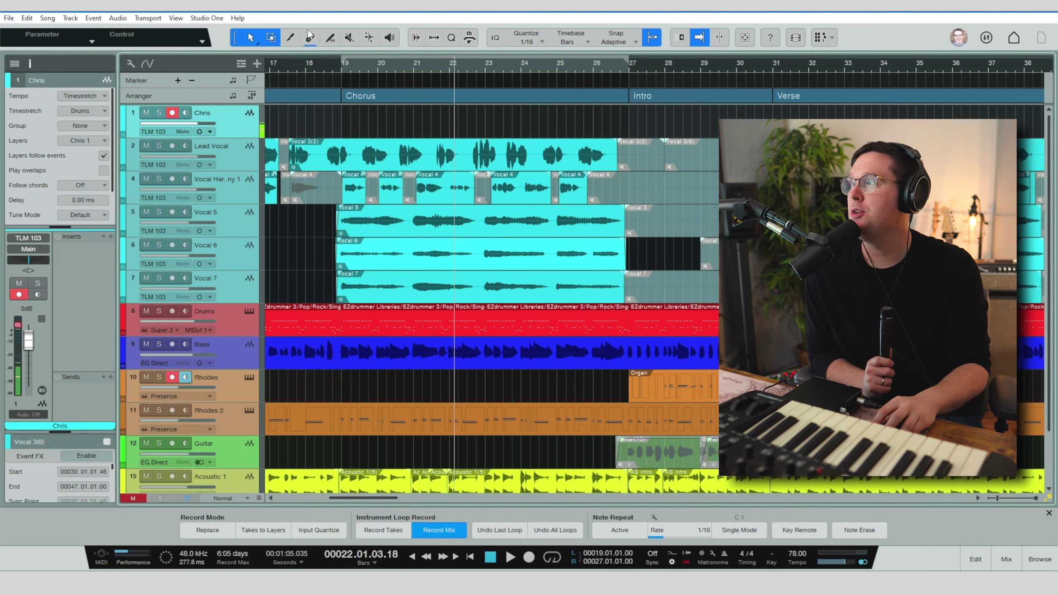
Step: Reopen the audio setup options, review the device block size choices and the latency values, and close the options
click(206, 18)
click(265, 148)
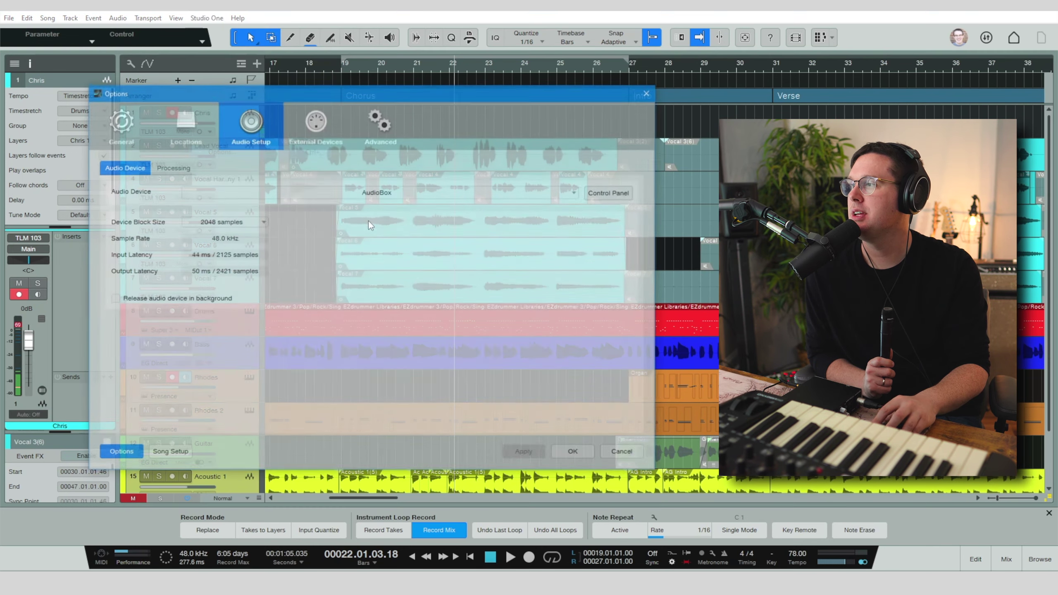
click(246, 224)
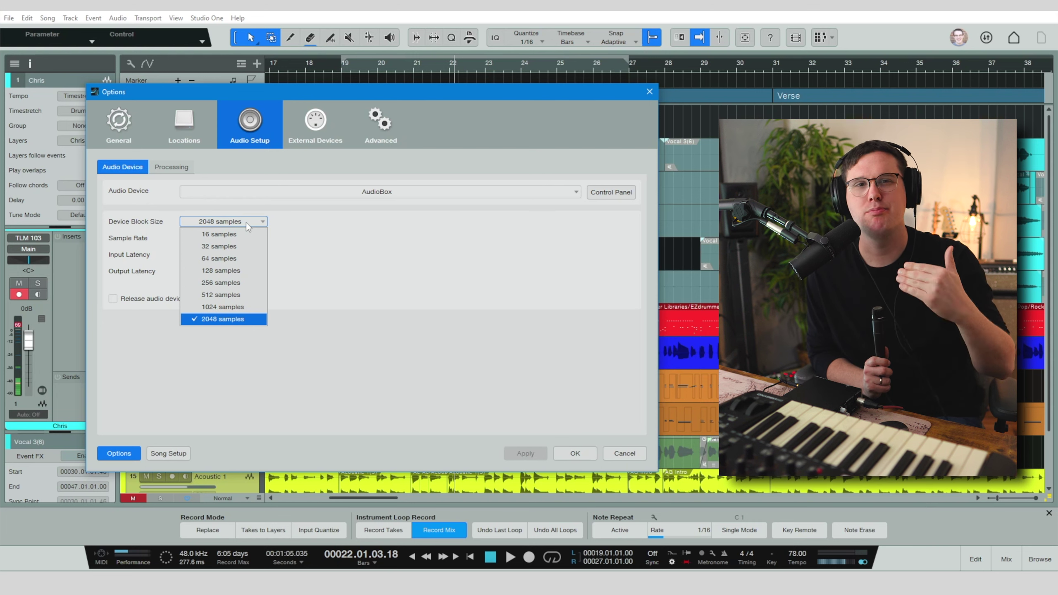
click(248, 225)
click(252, 222)
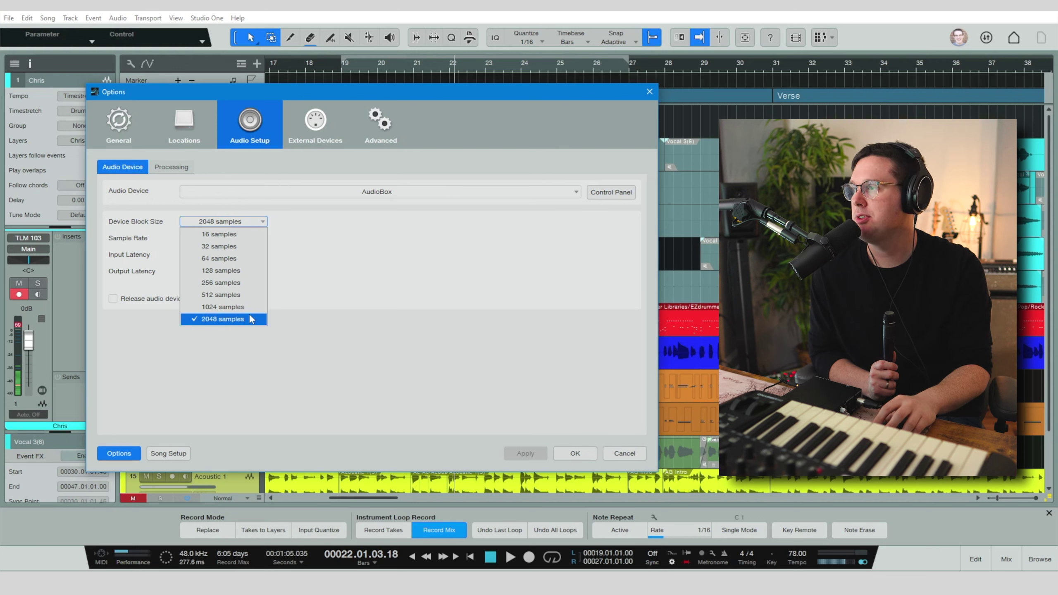
click(347, 337)
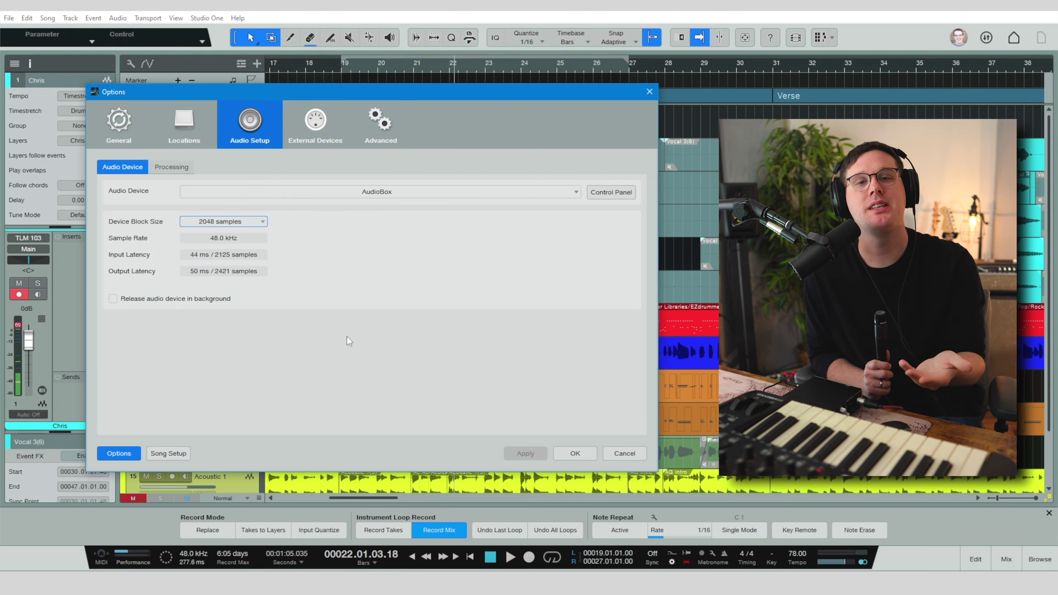
click(584, 456)
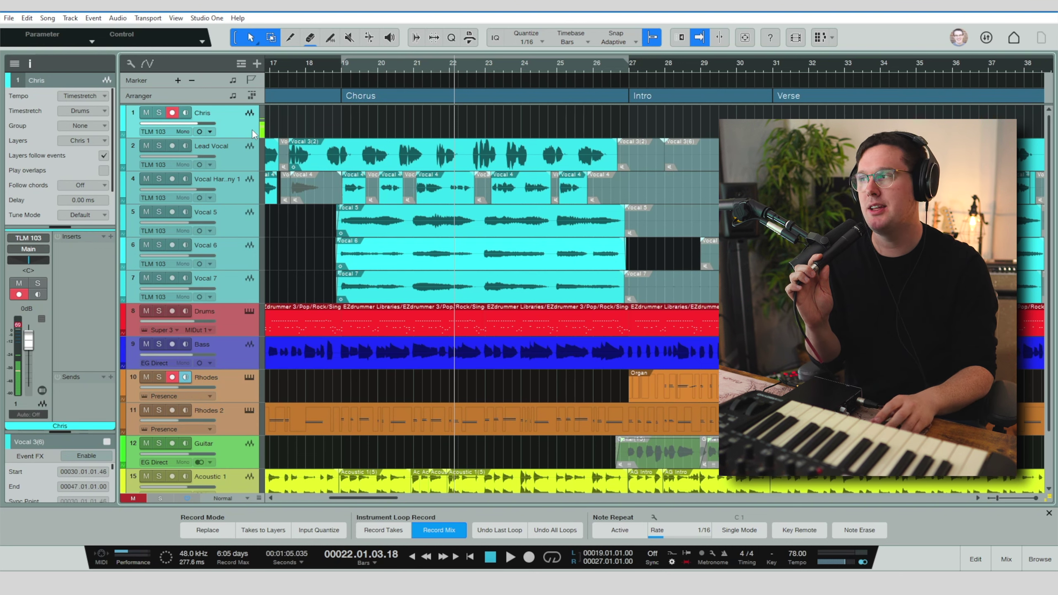
Step: Test input monitoring on the first vocal track before and after setting the device block size to 512 samples
click(189, 112)
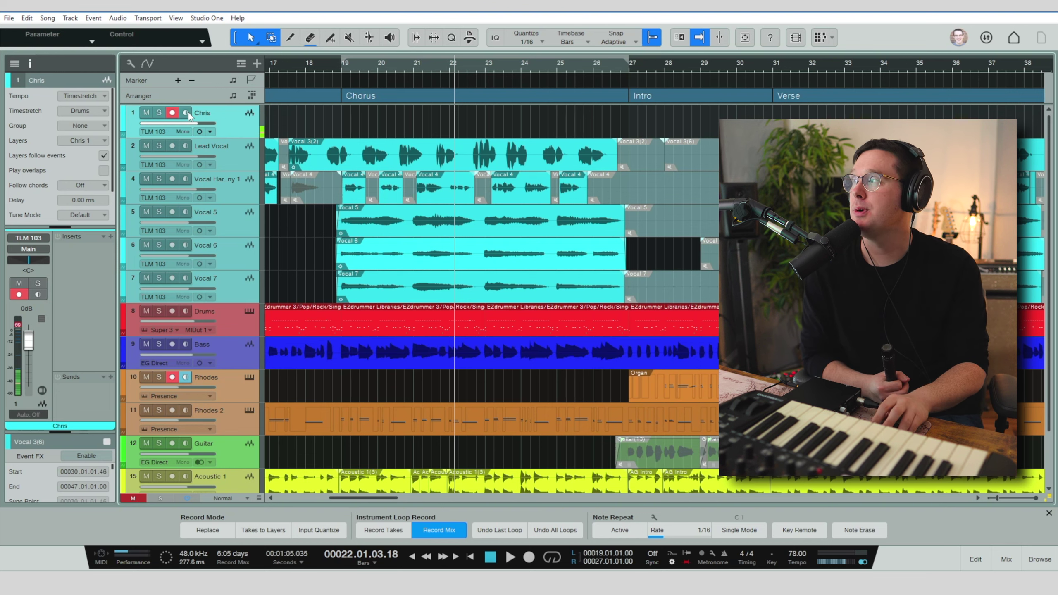
click(207, 18)
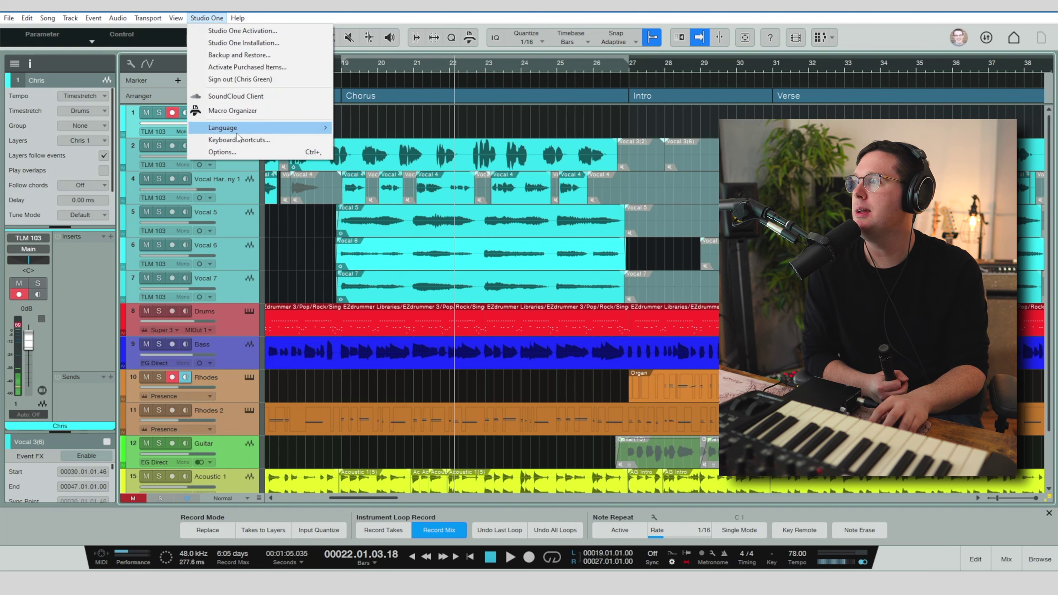
click(225, 153)
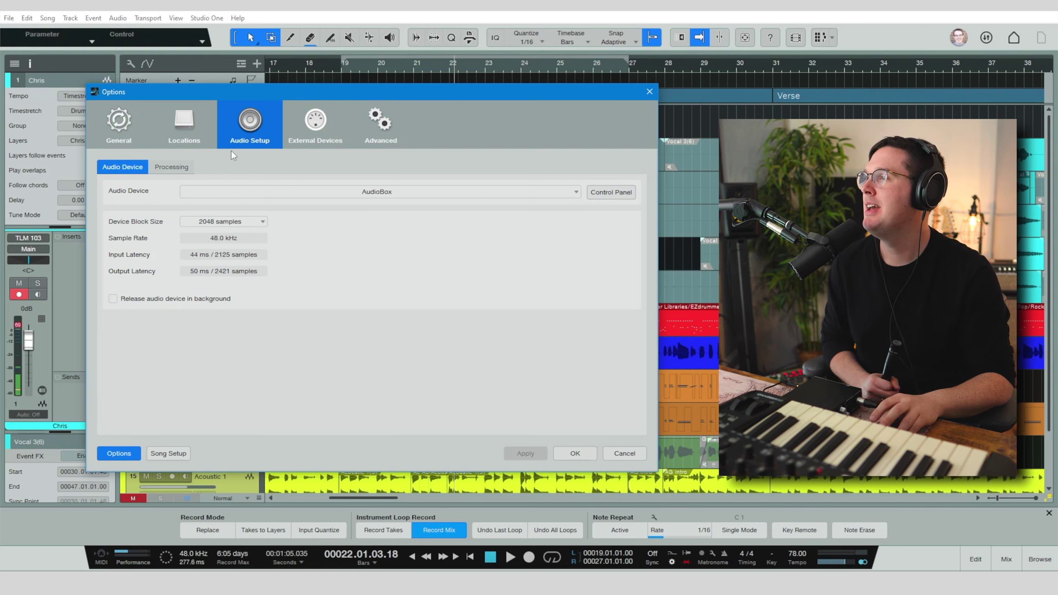
click(224, 221)
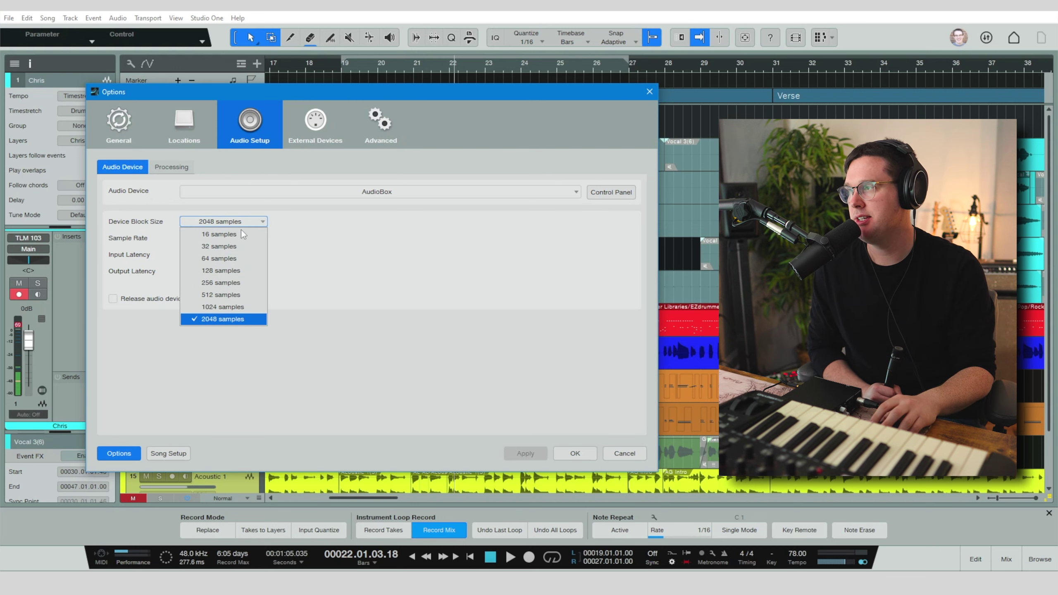
click(250, 294)
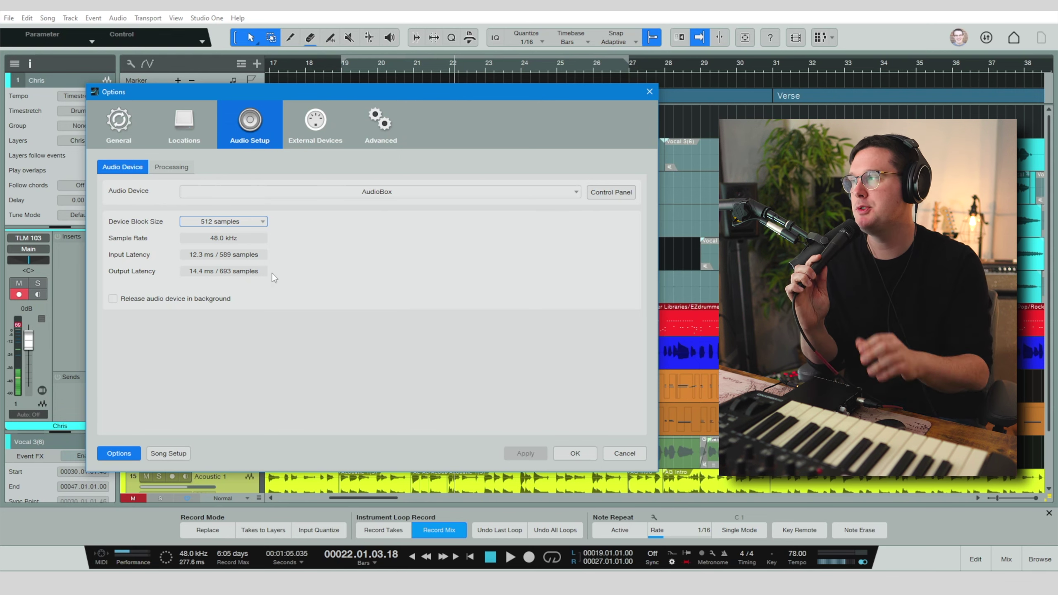
click(577, 452)
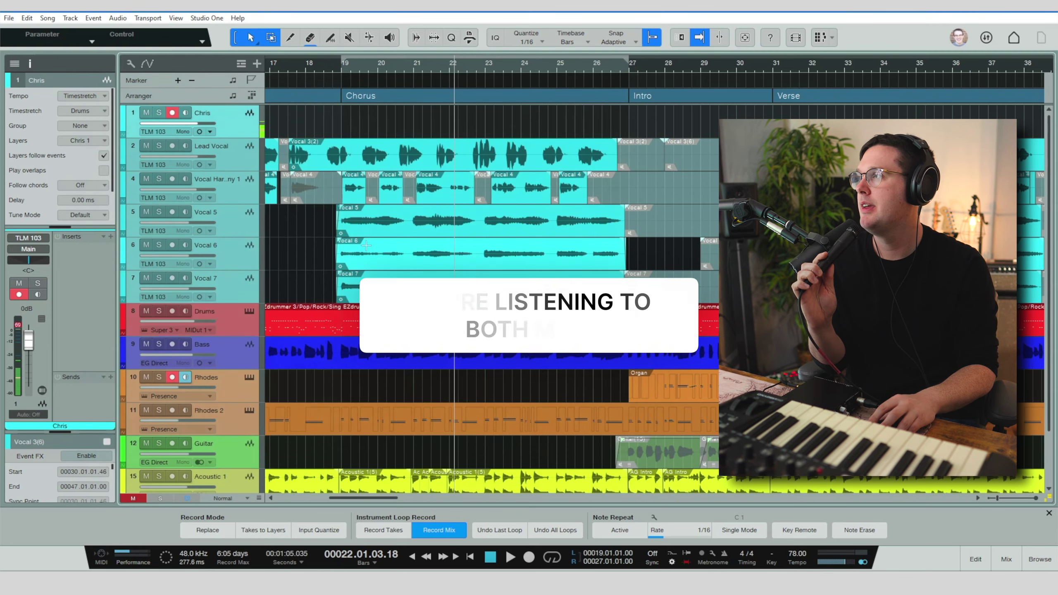
click(187, 112)
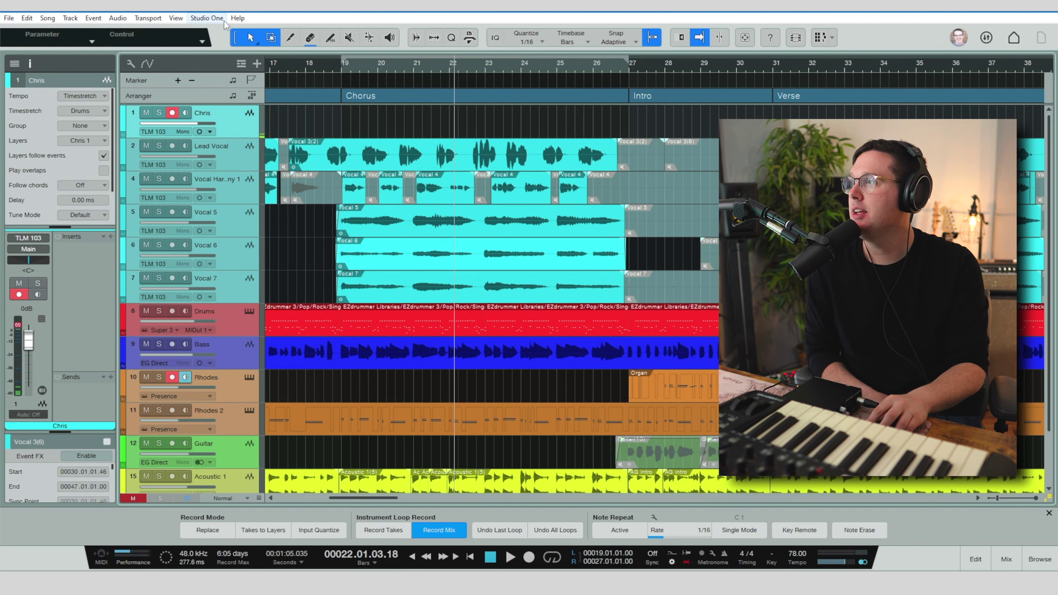
Step: Set the device block size to 32 samples and check the CPU load in the Performance Monitor from bar 19
click(207, 18)
click(262, 153)
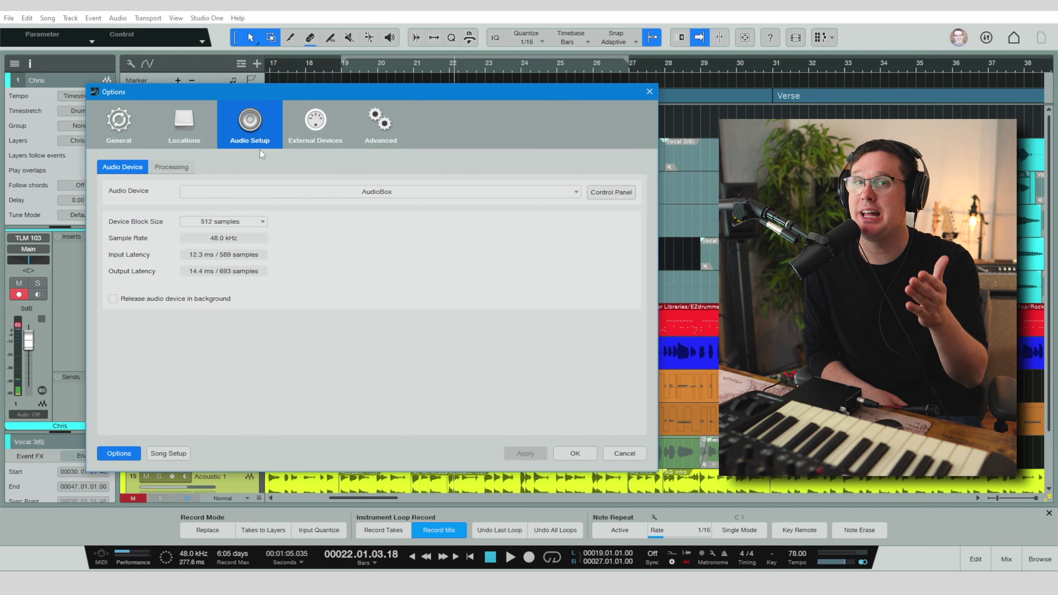
click(245, 224)
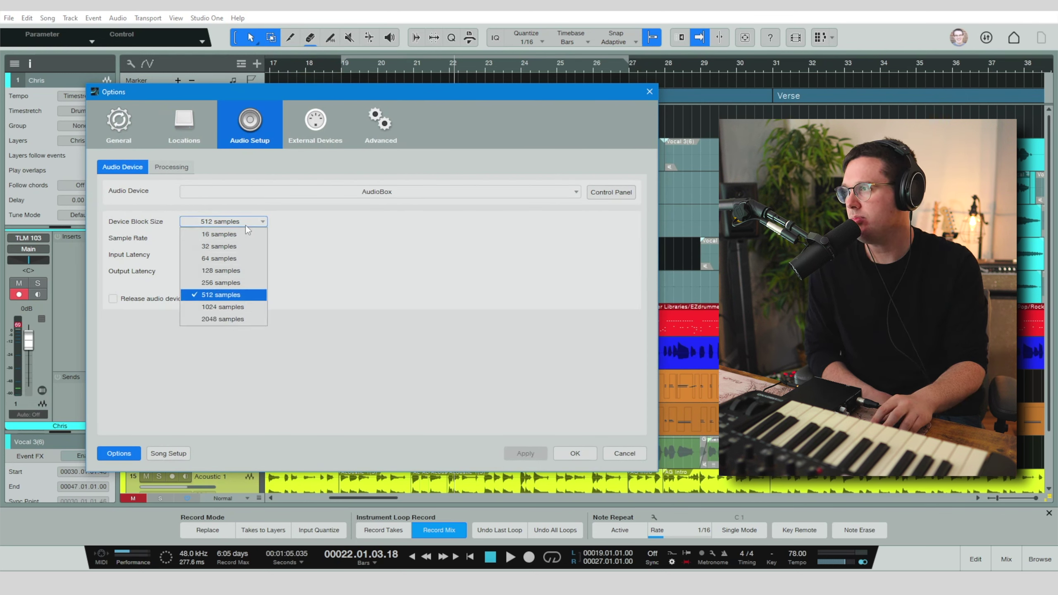
click(251, 247)
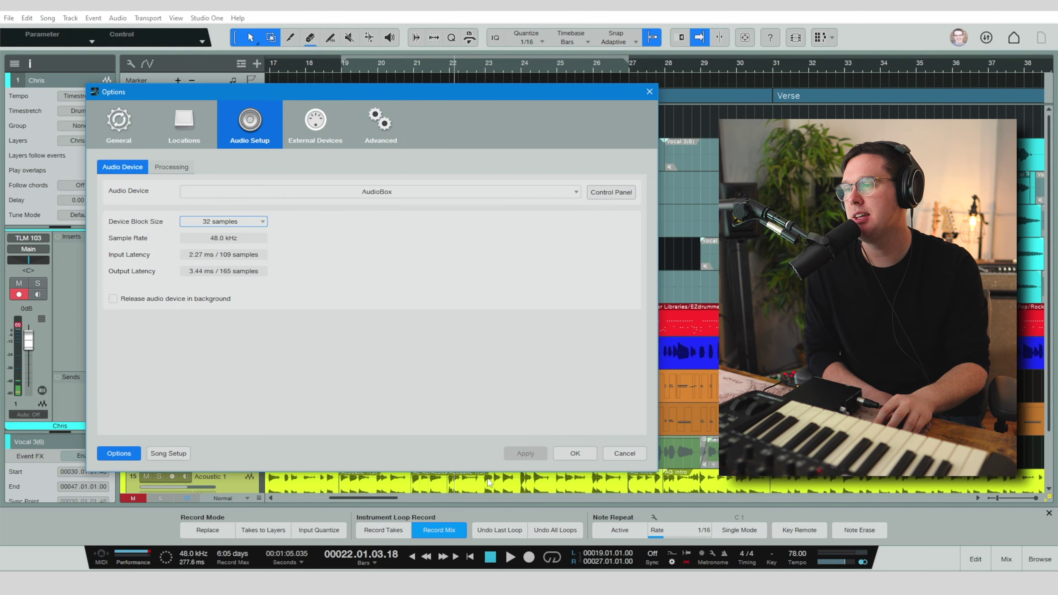
click(561, 452)
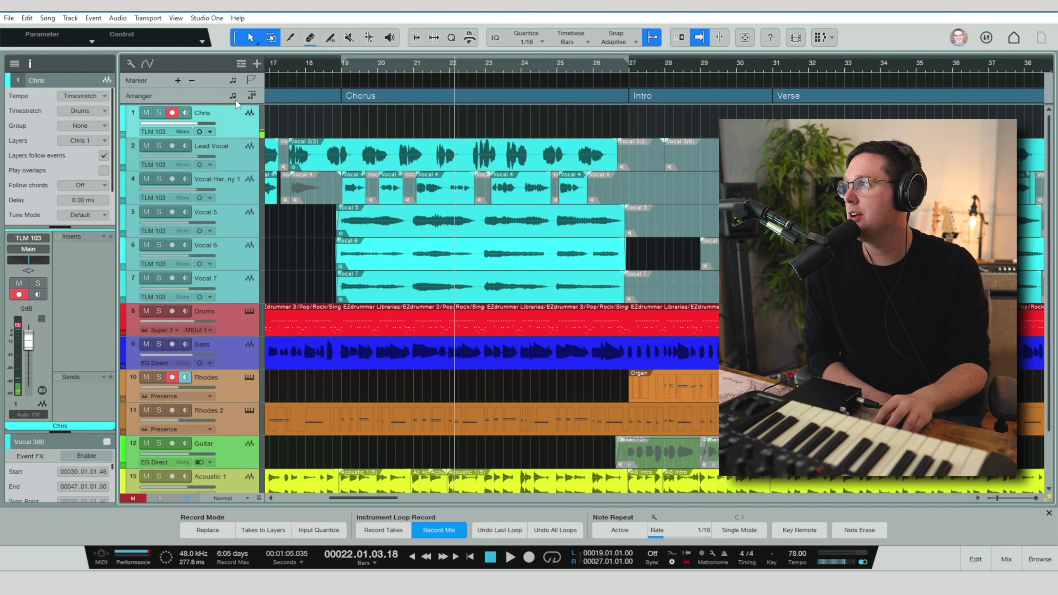
click(133, 555)
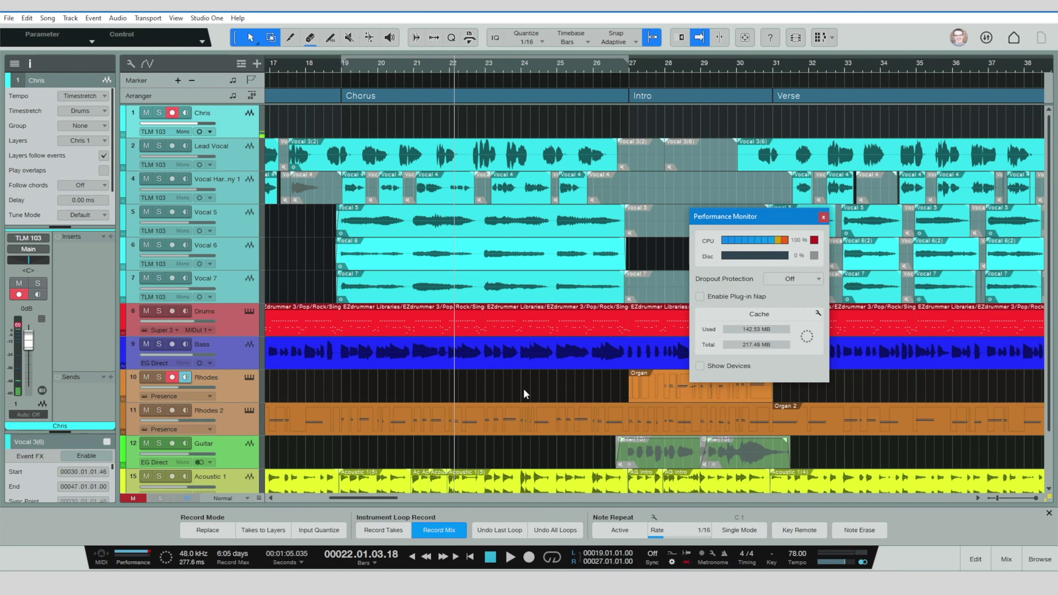
click(368, 66)
Step: Set the device block size to 128 samples, accept the options, and test input monitoring on the first vocal track
click(214, 18)
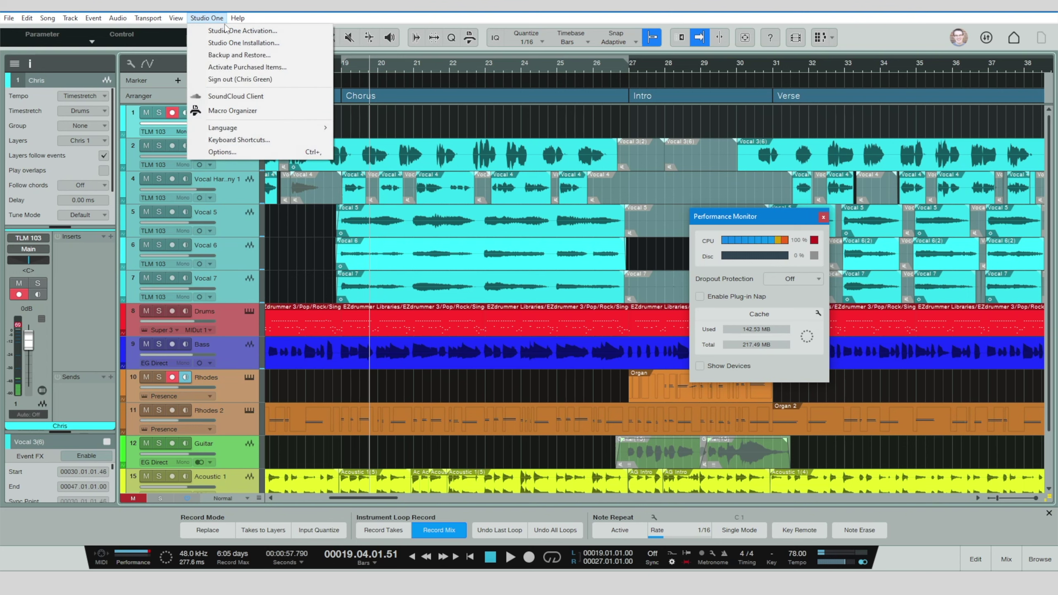
click(229, 151)
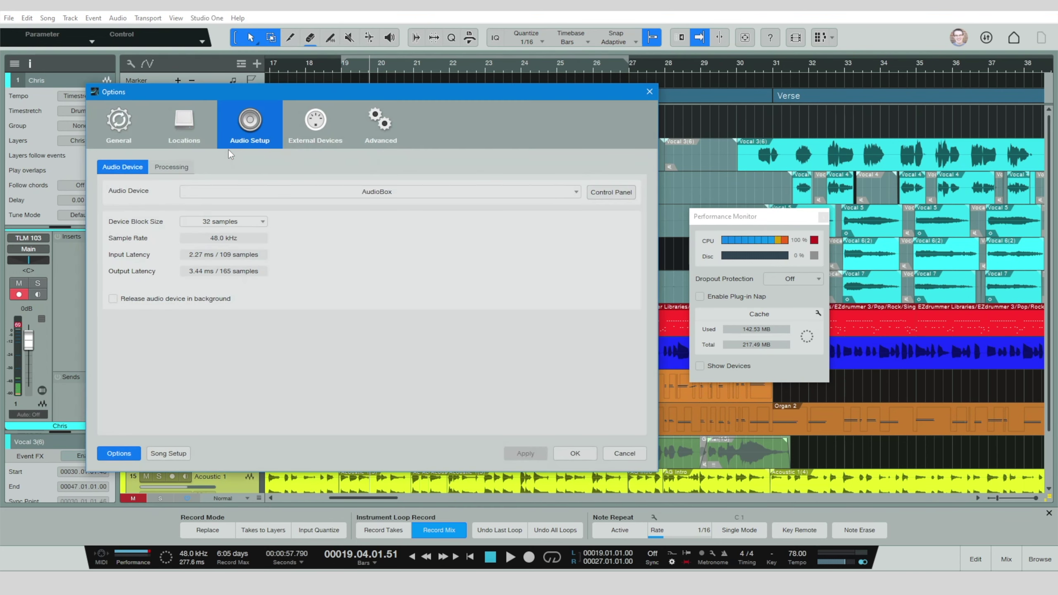
click(226, 224)
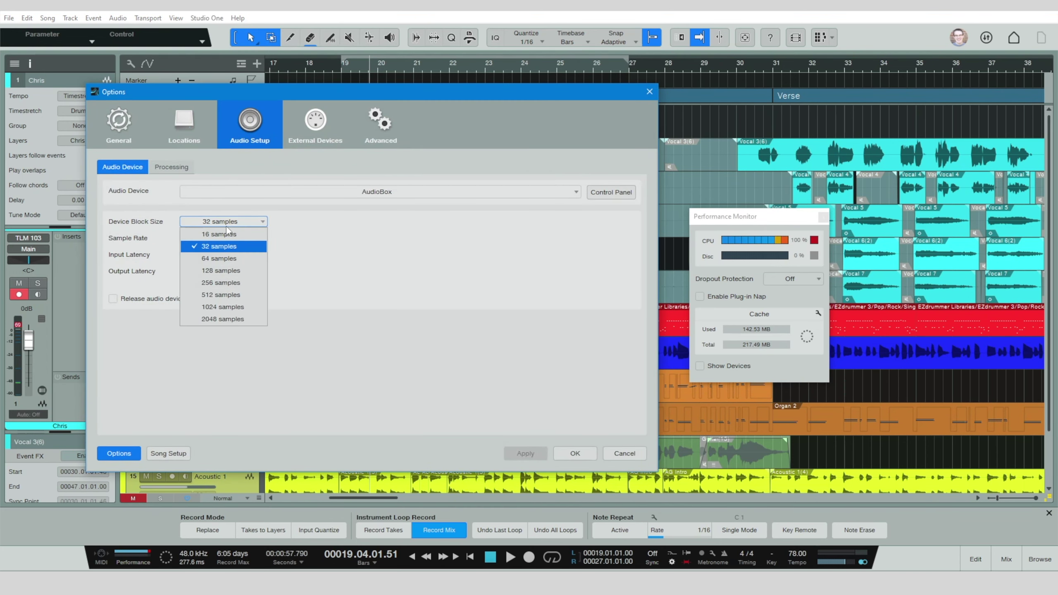
click(227, 271)
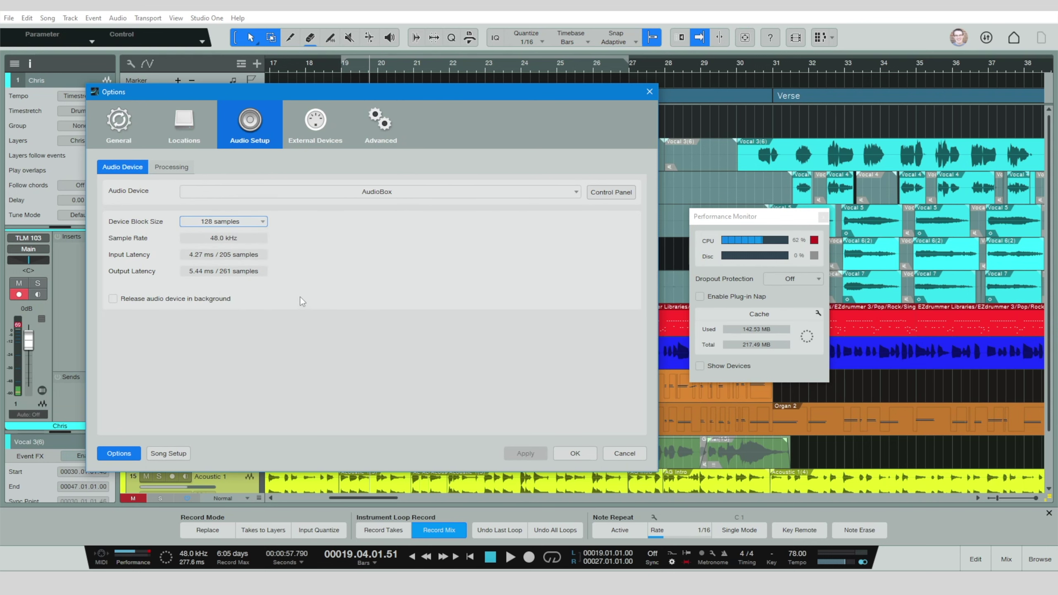
click(575, 452)
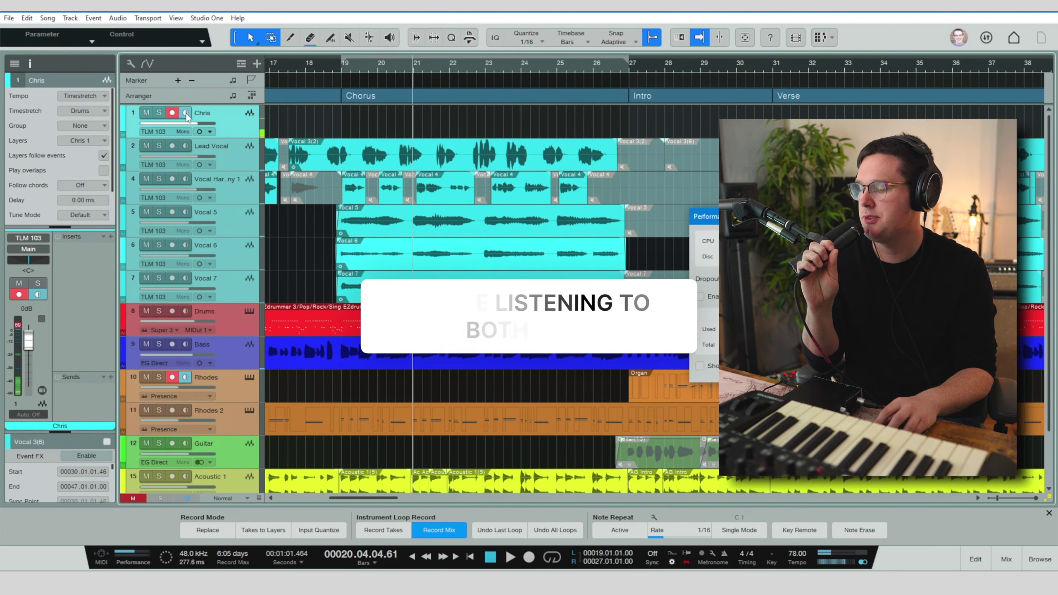
click(186, 113)
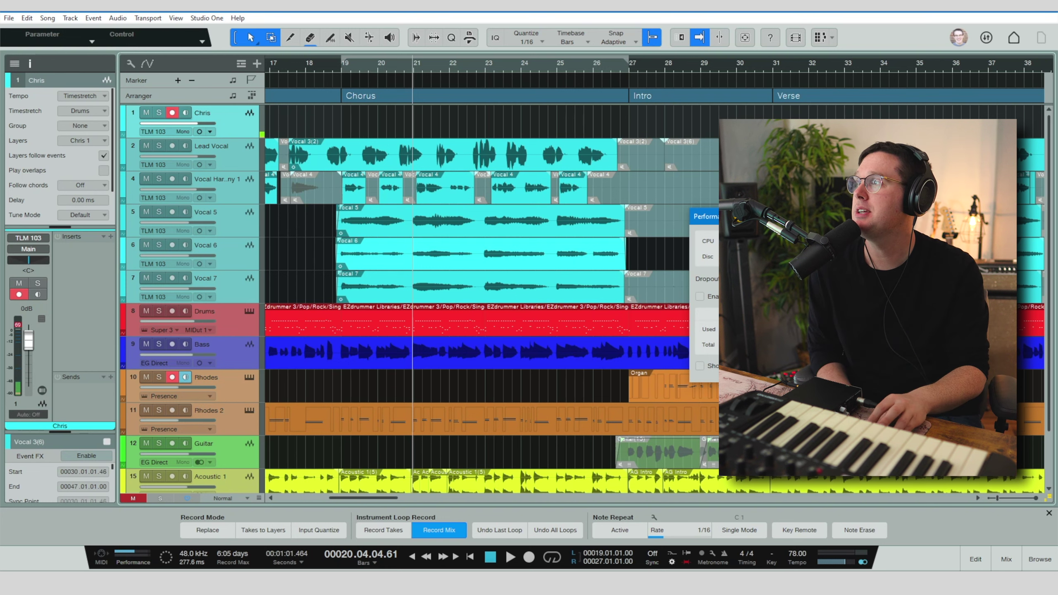
Step: Set Dropout Protection to Maximum in the audio processing options and accept the change
click(207, 18)
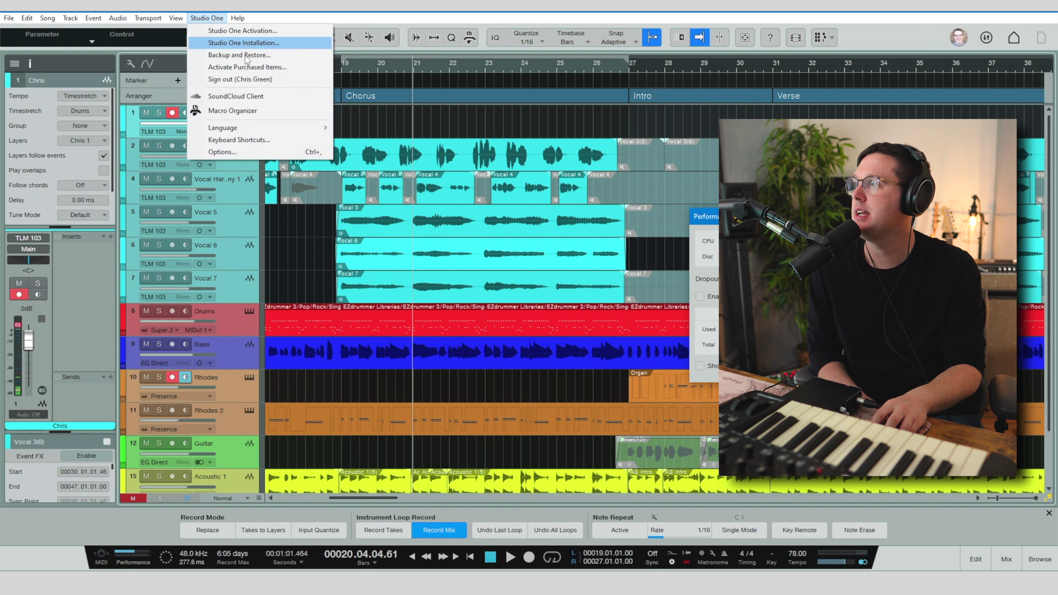
click(272, 152)
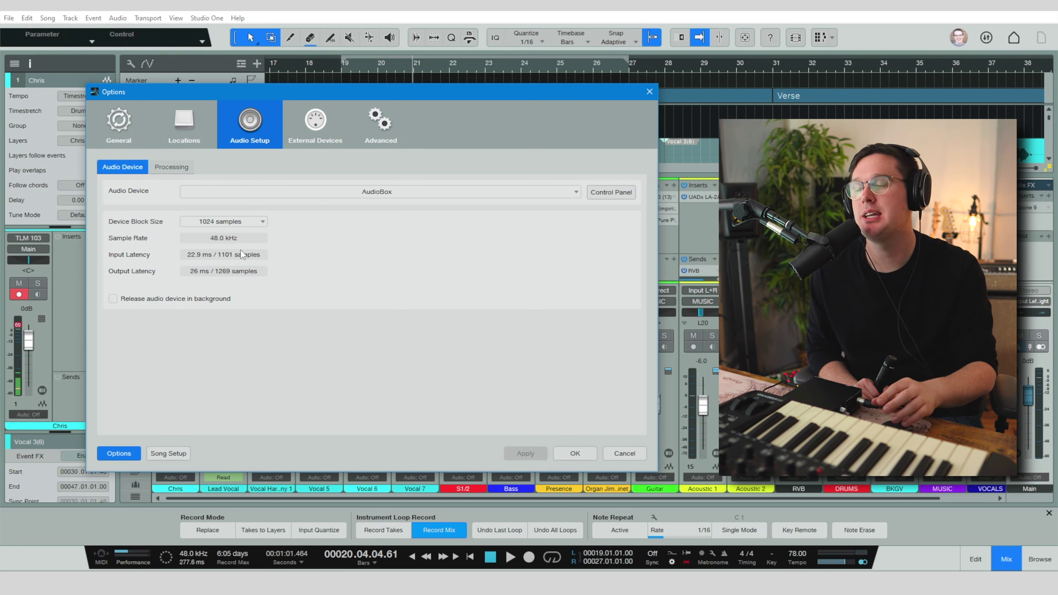
click(166, 167)
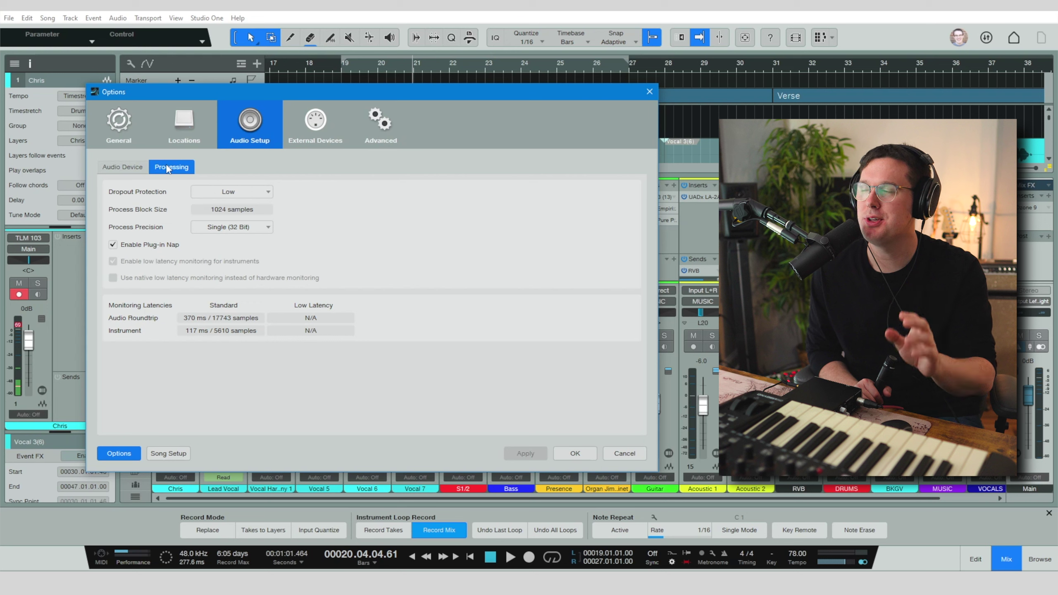
click(238, 196)
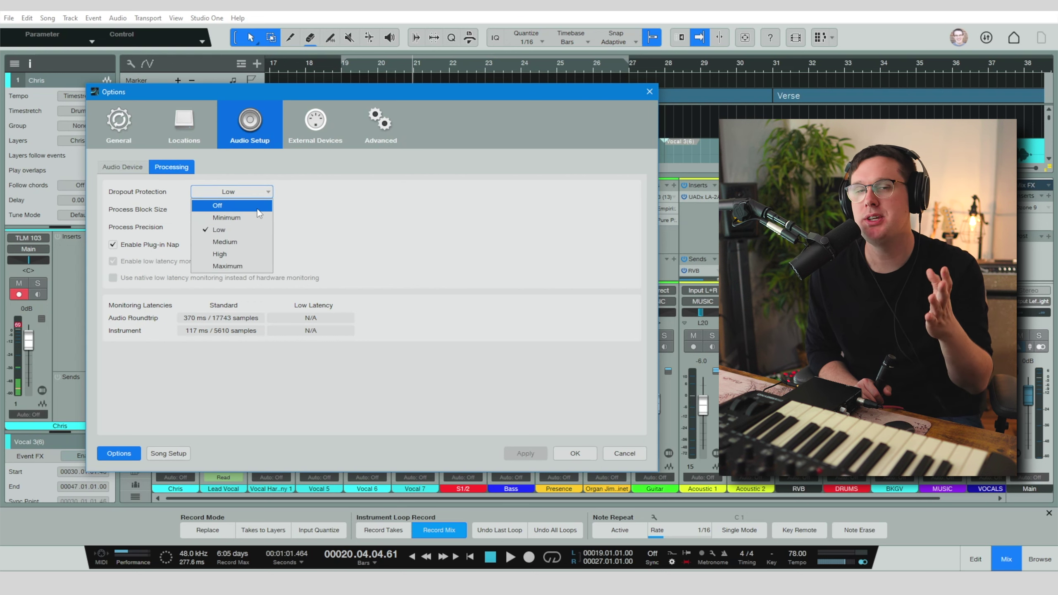
click(255, 266)
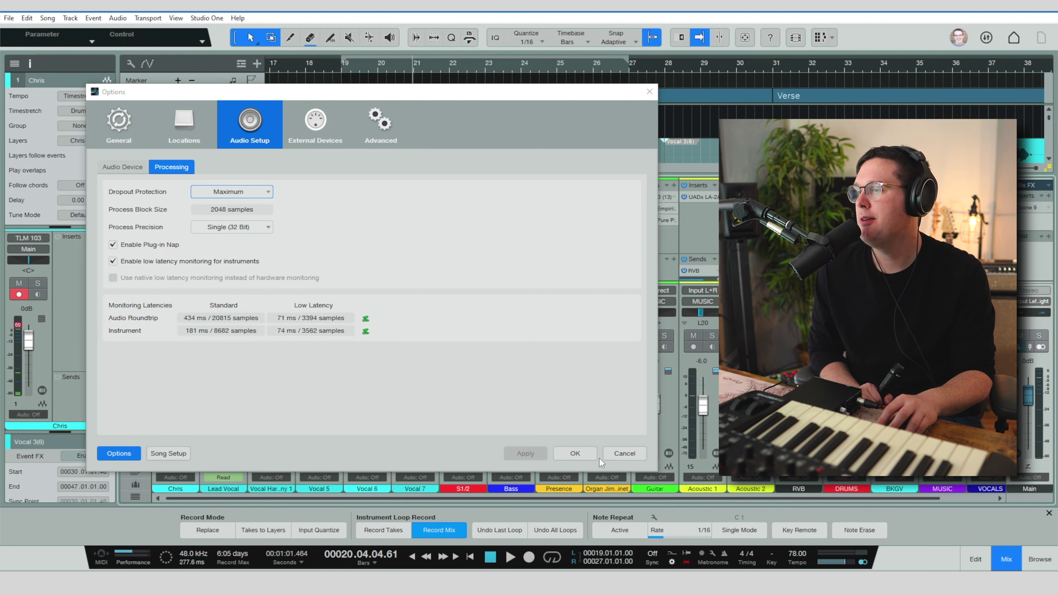
click(577, 455)
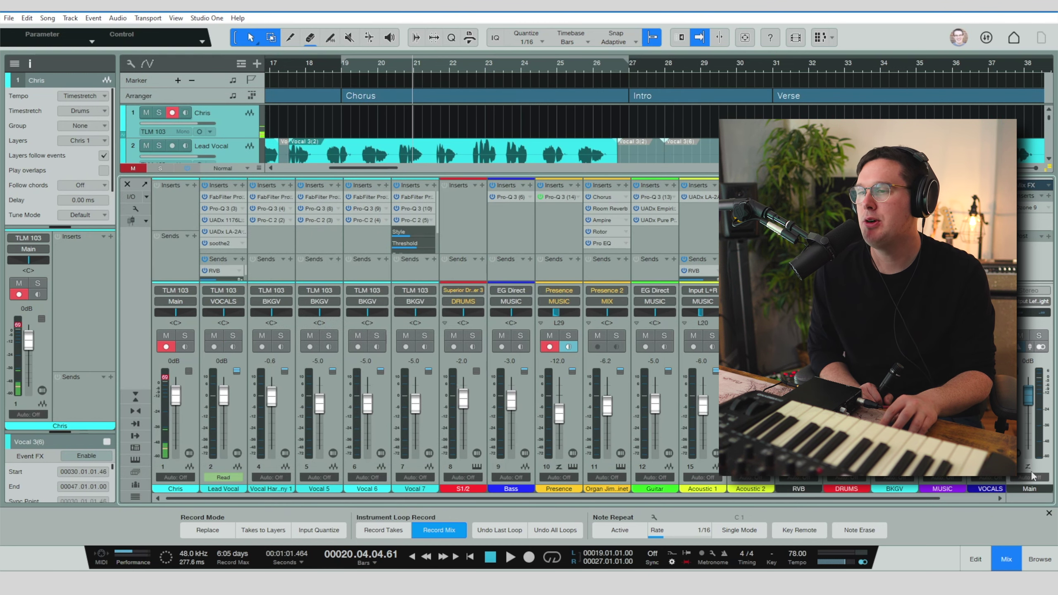
click(1006, 558)
click(1006, 558)
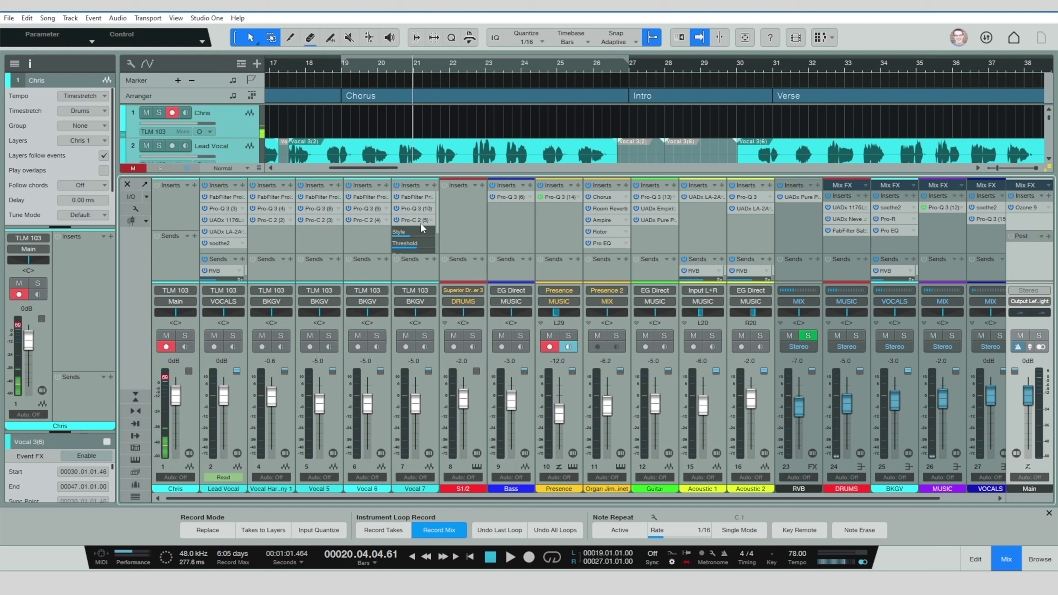
Step: Enable low latency monitoring on the Main output with the first track monitored, and check the CPU load in the Performance Monitor
click(186, 111)
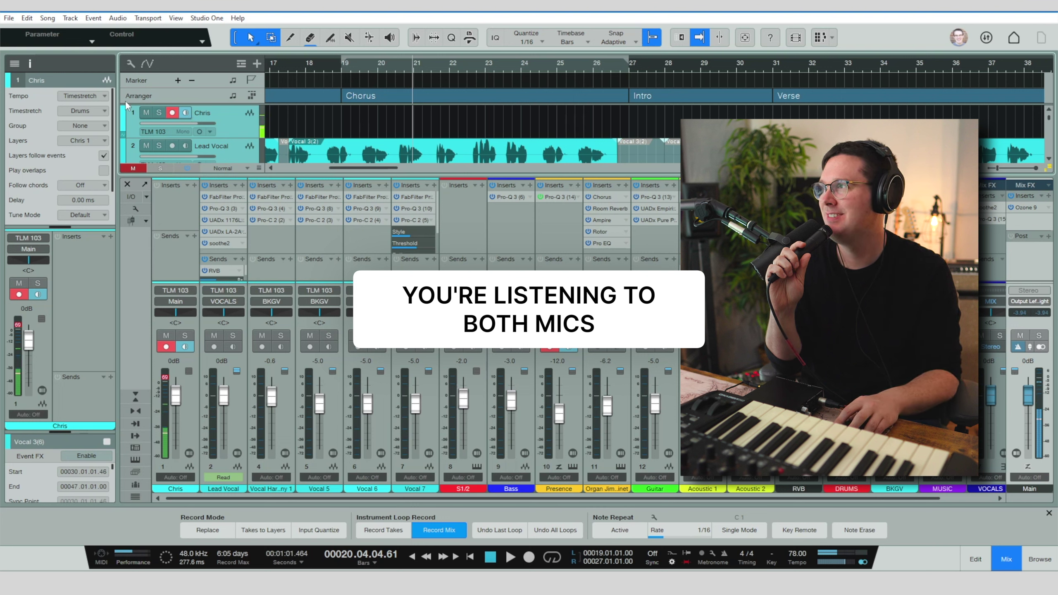
click(1027, 468)
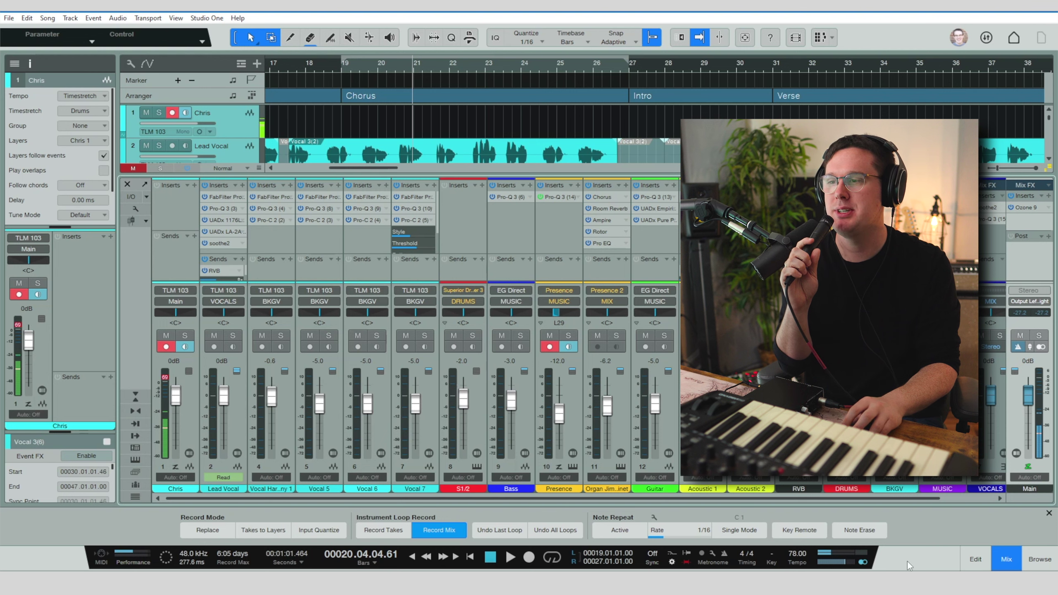
click(131, 555)
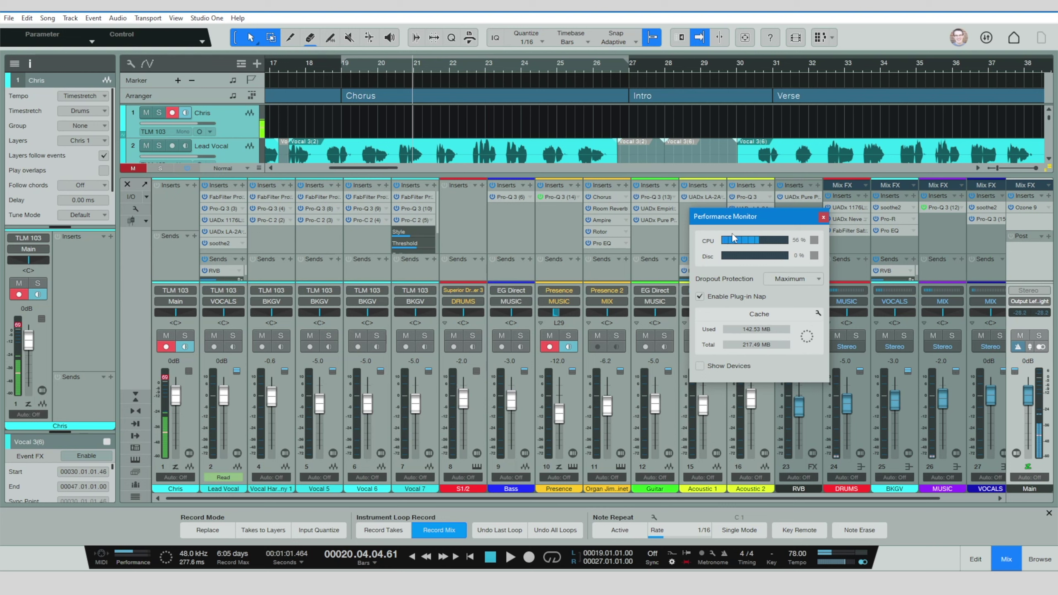
click(823, 217)
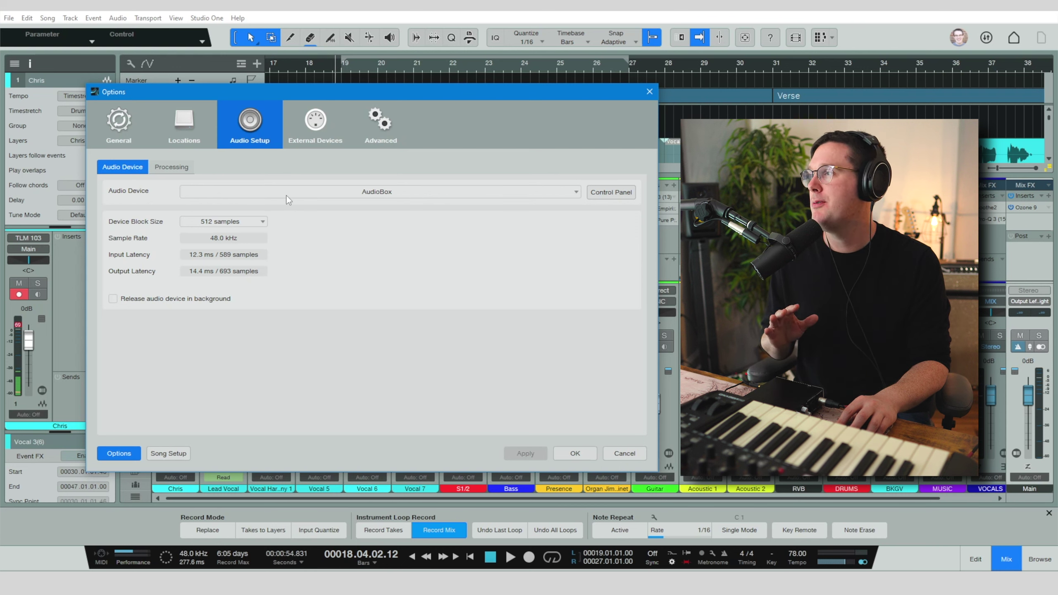
Step: Review the device block size choices and the processing settings, and enable low latency monitoring on the Main output
click(252, 225)
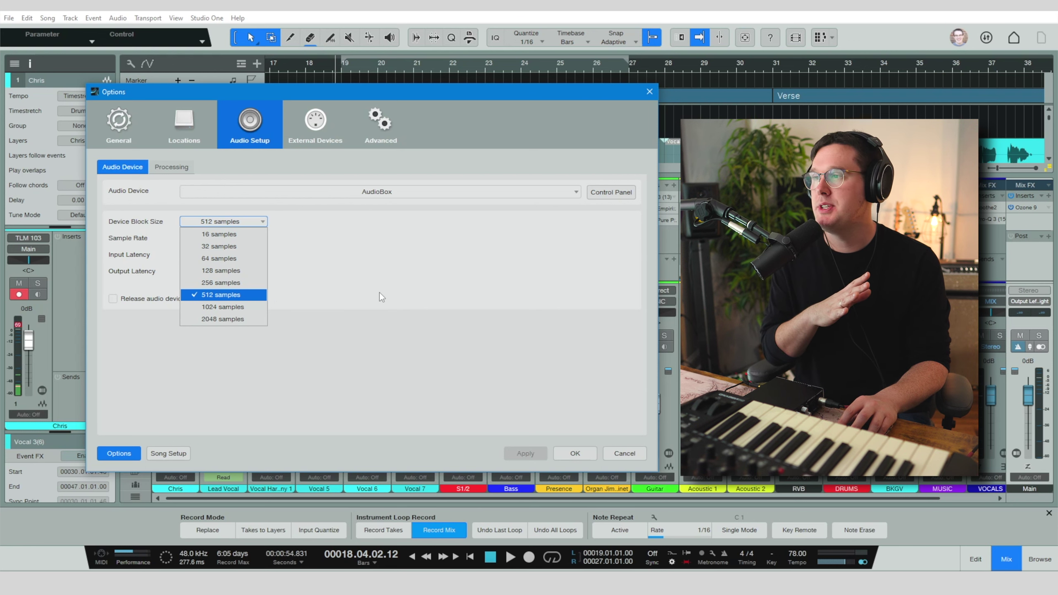
click(409, 293)
click(171, 166)
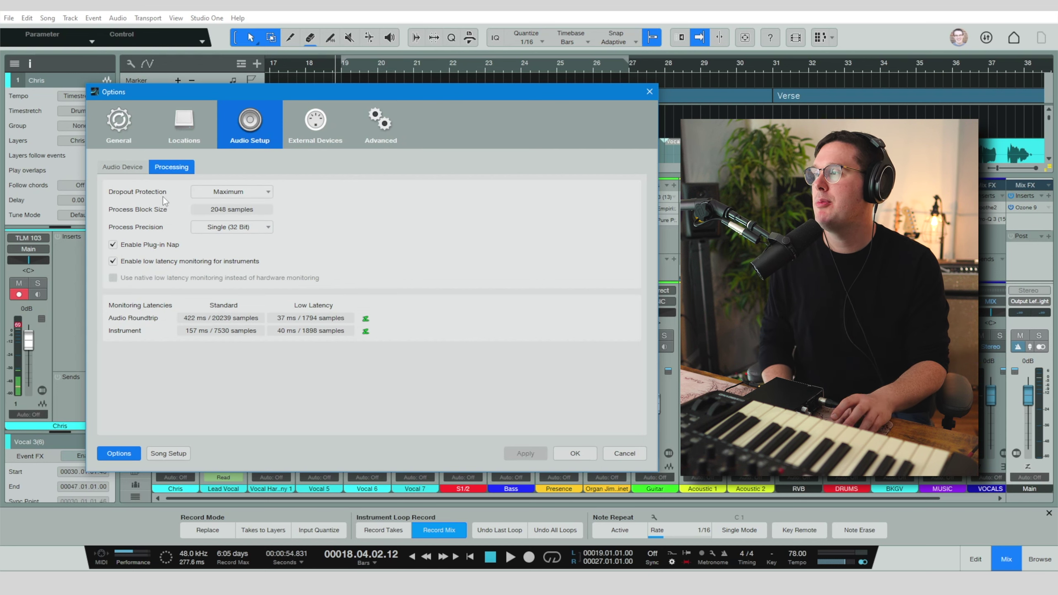
click(563, 457)
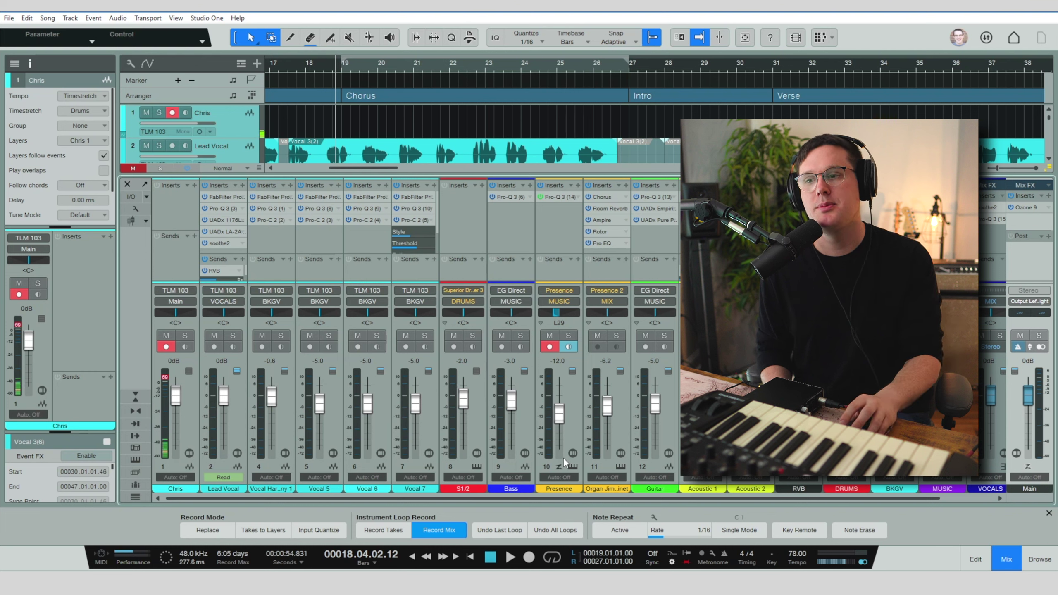
click(1027, 468)
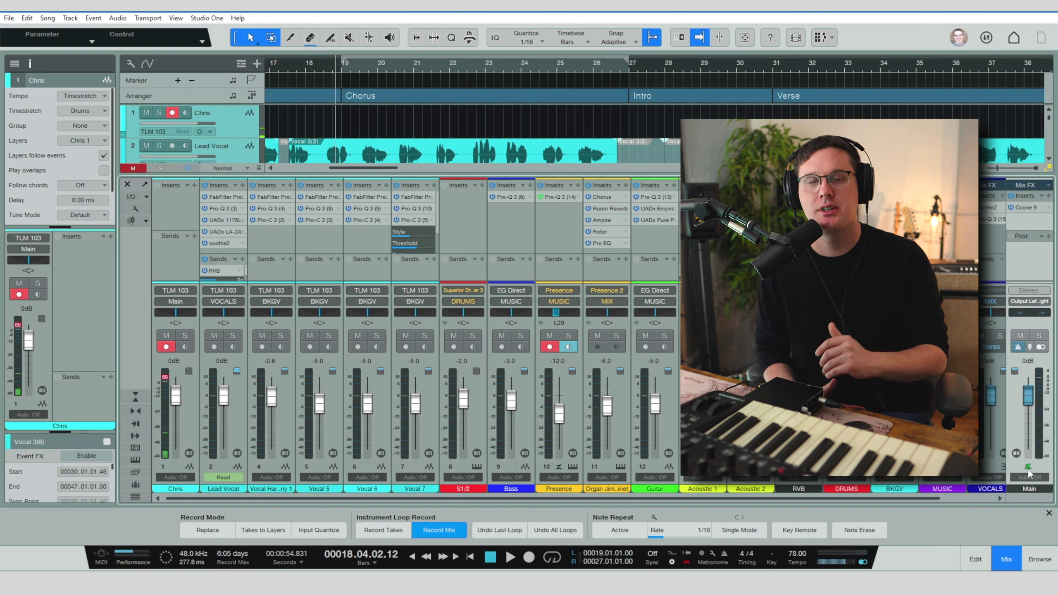